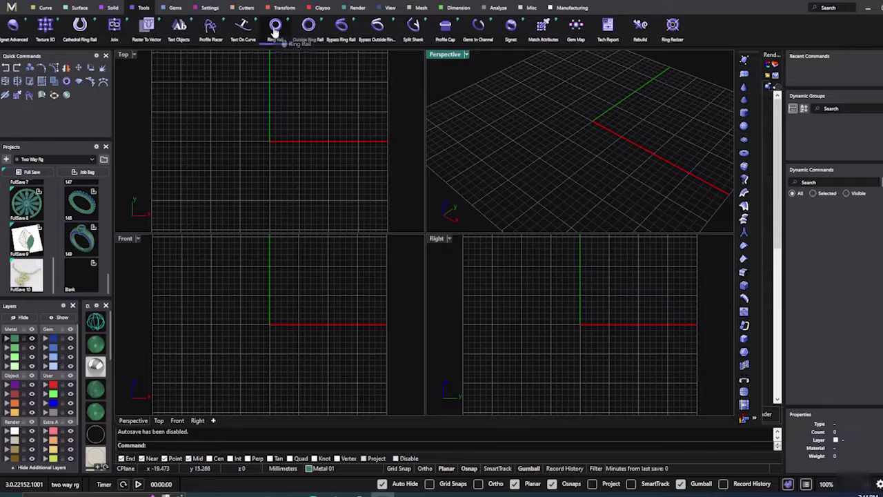
Step: Create a US size 7 ring rail and place a single round diamond on it with a 4.3 mm Z offset
{"action": "left_click", "coordinate": [277, 29]}
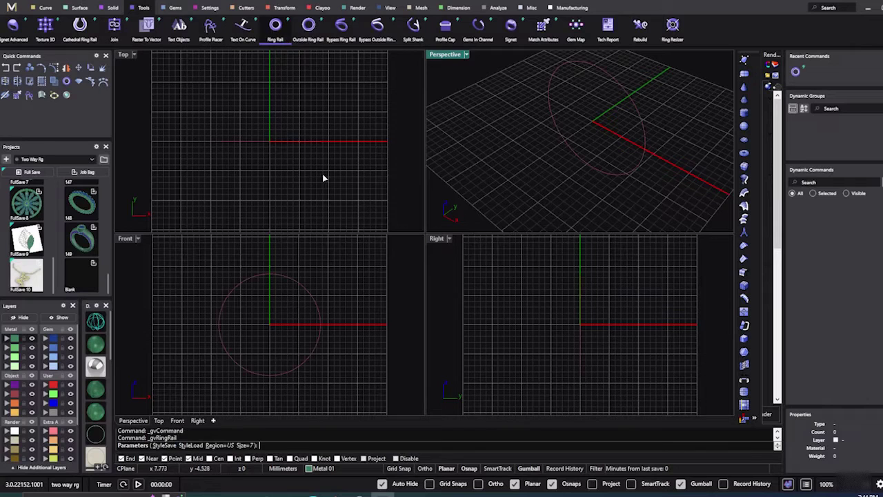
{"action": "left_click", "coordinate": [580, 164]}
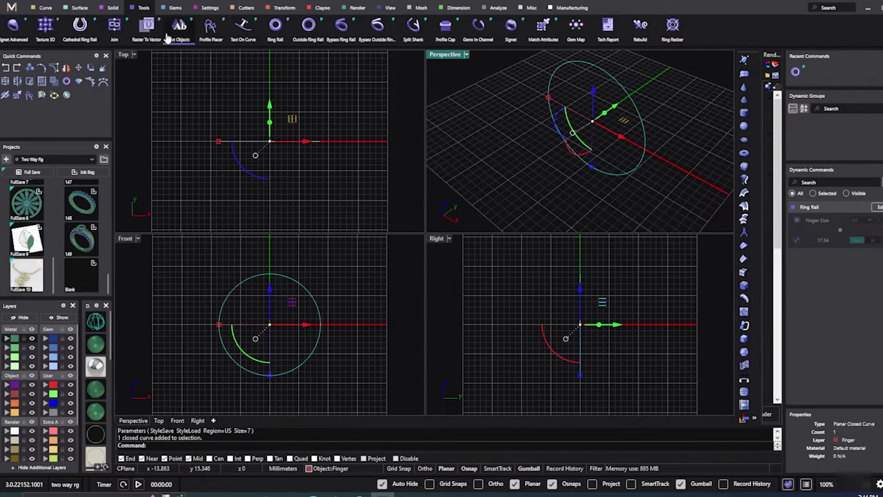
{"action": "left_click", "coordinate": [177, 9]}
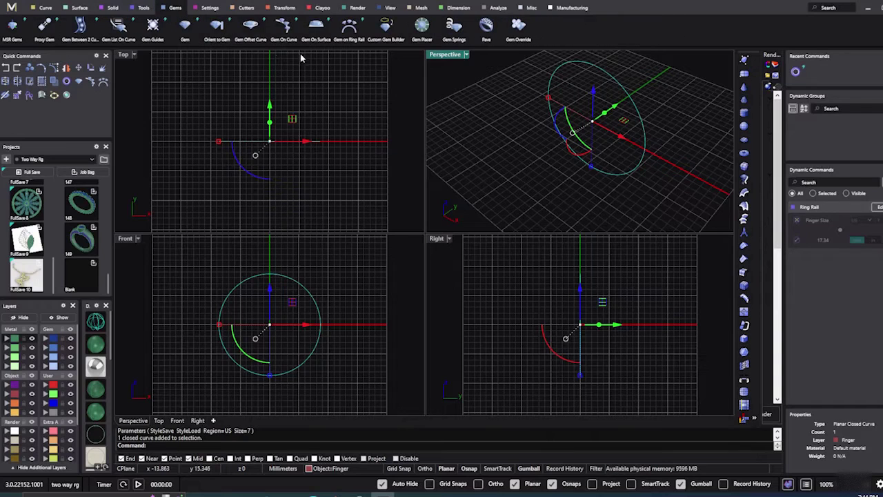
{"action": "left_click", "coordinate": [349, 32]}
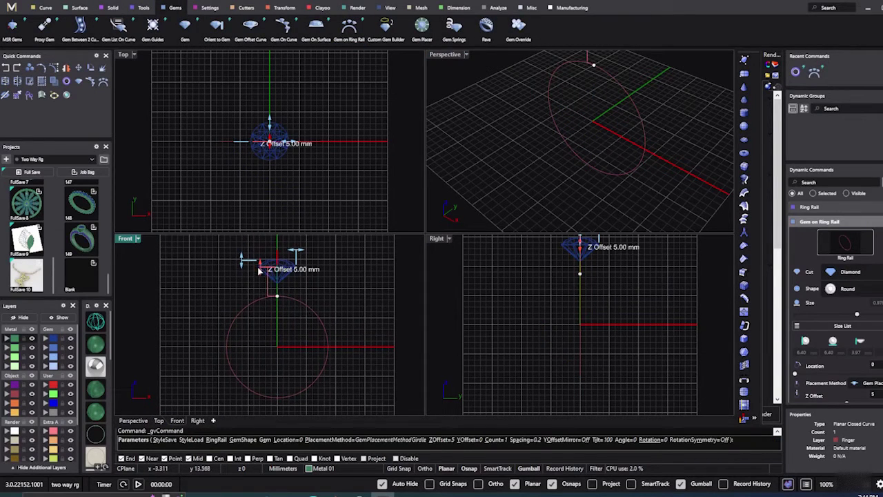
{"action": "left_click_drag", "start_coordinate": [260, 272], "coordinate": [263, 274]}
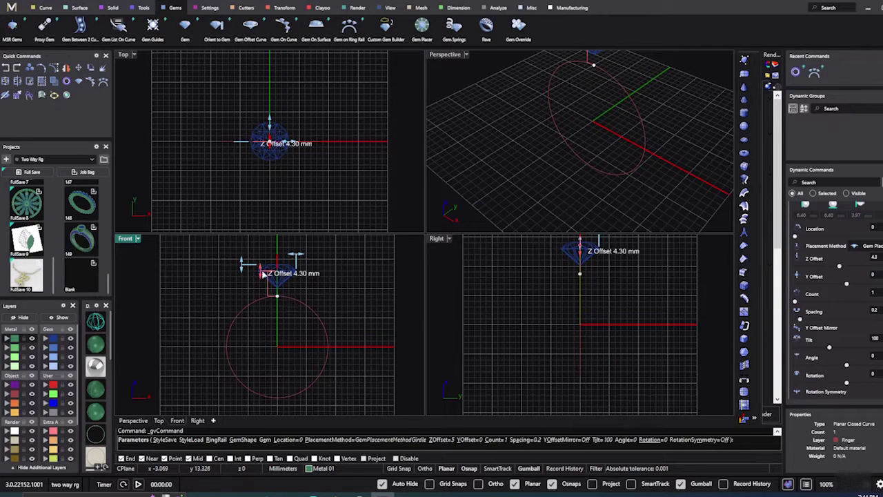
{"action": "right_click", "coordinate": [326, 275]}
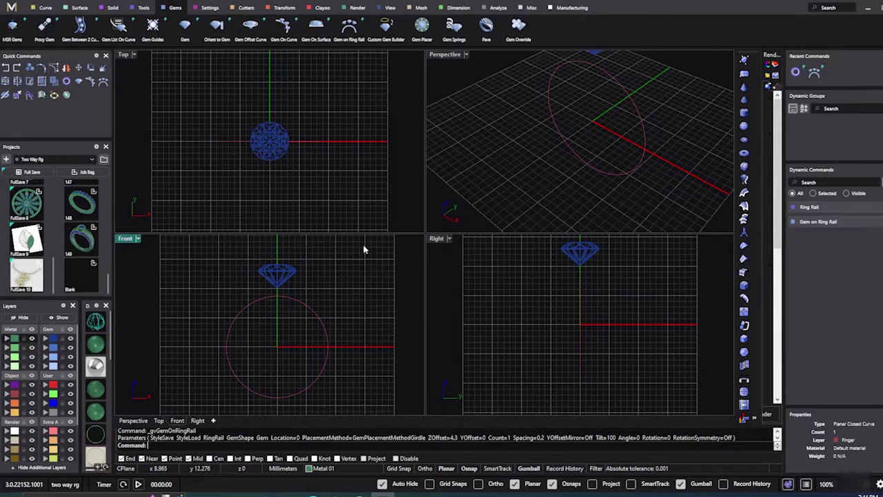
Step: Place the shank profile profileplacerCF_02 on the ring rail and shift it to profile position 0.038, just beside the gem's centre
{"action": "left_click", "coordinate": [144, 9]}
{"action": "left_click", "coordinate": [211, 31]}
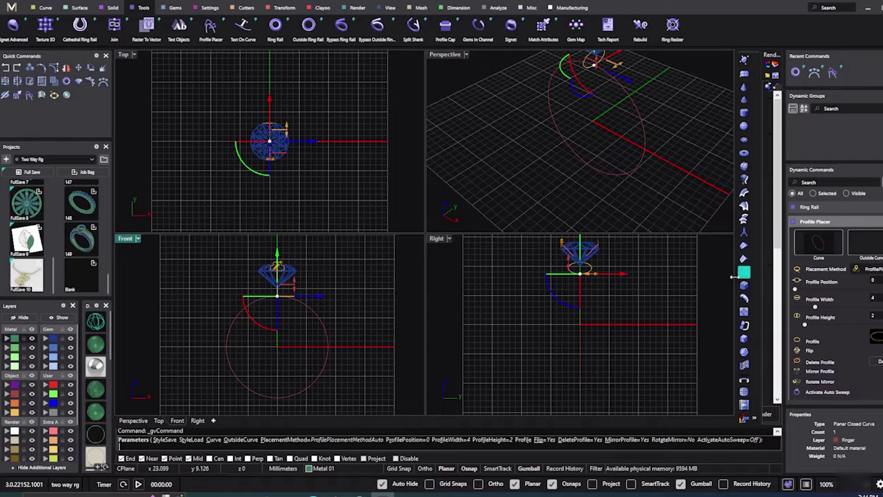
{"action": "left_click", "coordinate": [876, 337]}
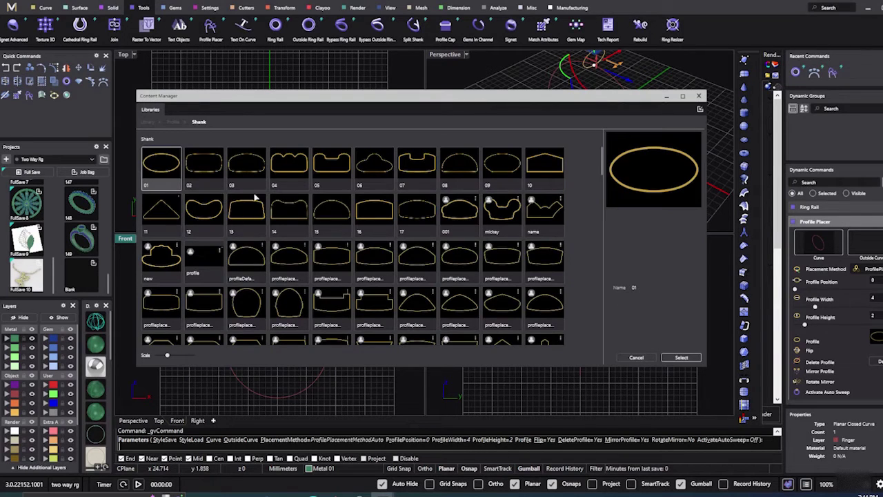
{"action": "left_click", "coordinate": [330, 262]}
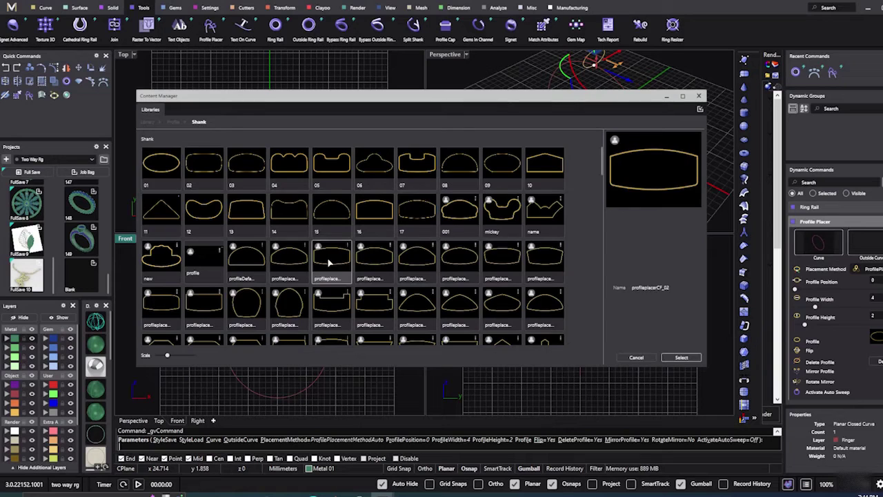
{"action": "left_click", "coordinate": [688, 362]}
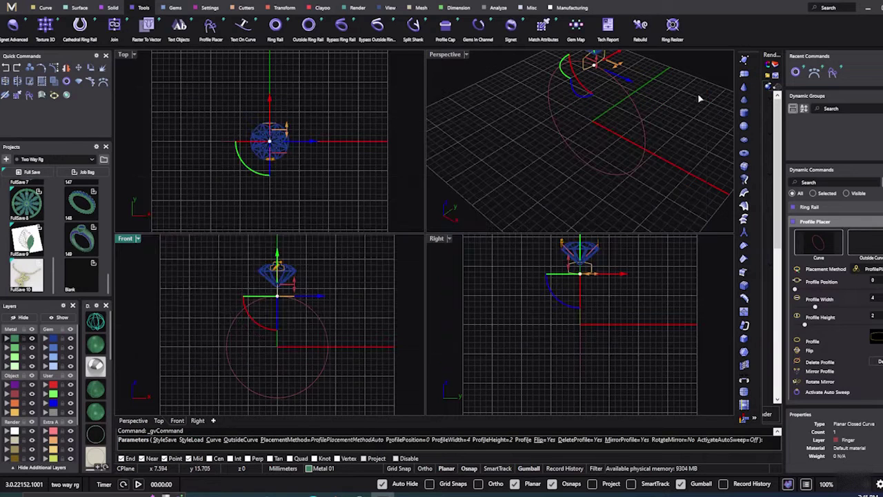
{"action": "scroll", "coordinate": [500, 181], "scroll_direction": "down", "scroll_amount": 2}
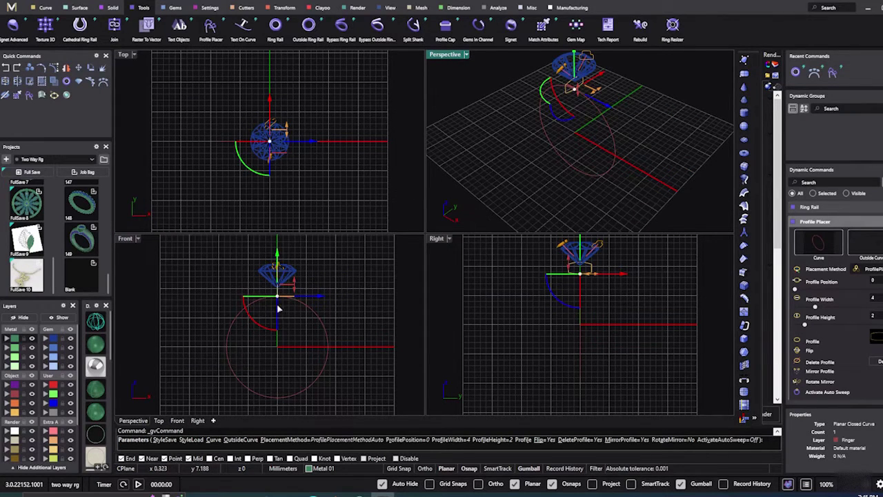
{"action": "scroll", "coordinate": [278, 293], "scroll_direction": "up", "scroll_amount": 3}
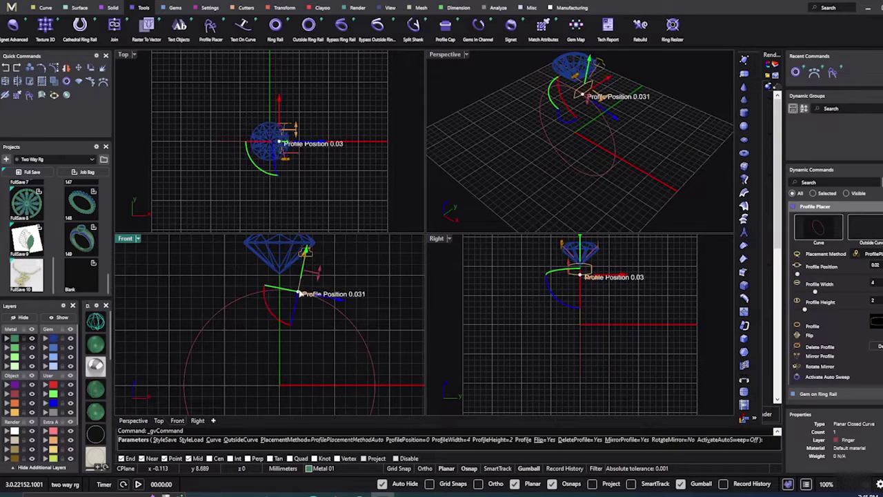
{"action": "left_click", "coordinate": [303, 294]}
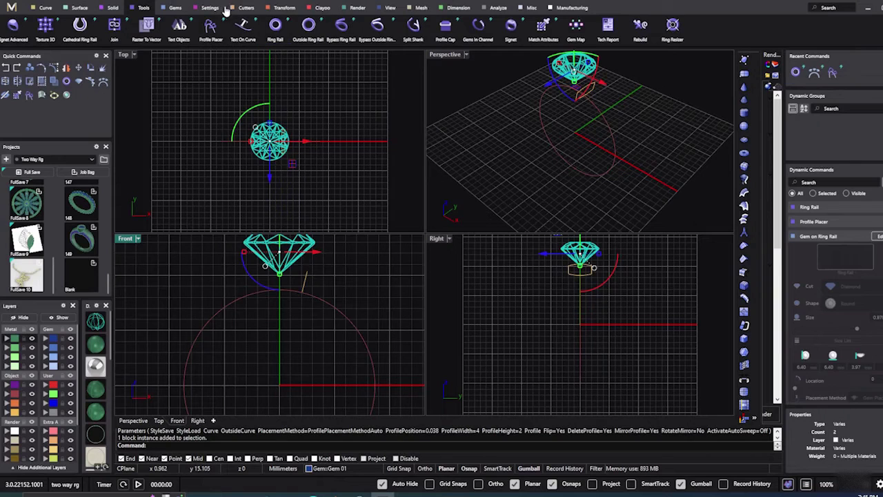
Step: Build a bezel around the diamond with a height of 4.63 mm and a top thickness of 0.89 mm
{"action": "left_click", "coordinate": [205, 12]}
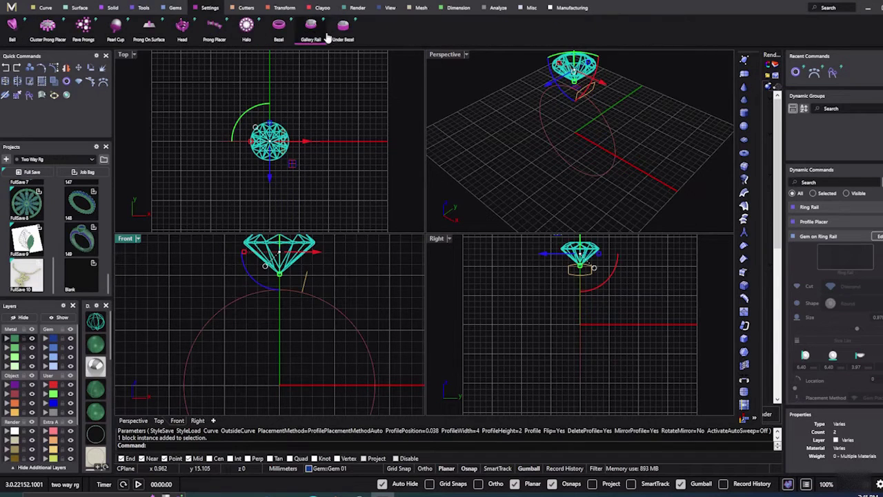
{"action": "left_click", "coordinate": [278, 34]}
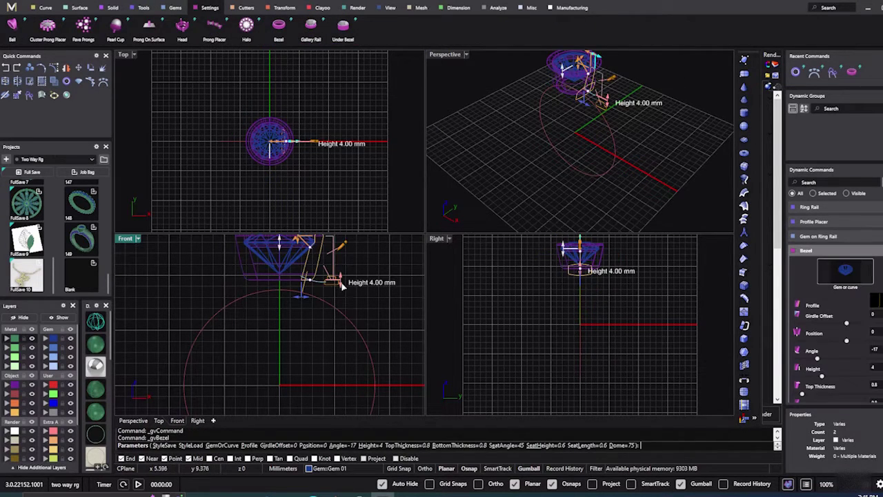
{"action": "left_click_drag", "start_coordinate": [341, 283], "coordinate": [342, 290]}
{"action": "scroll", "coordinate": [391, 273], "scroll_direction": "up", "scroll_amount": 2}
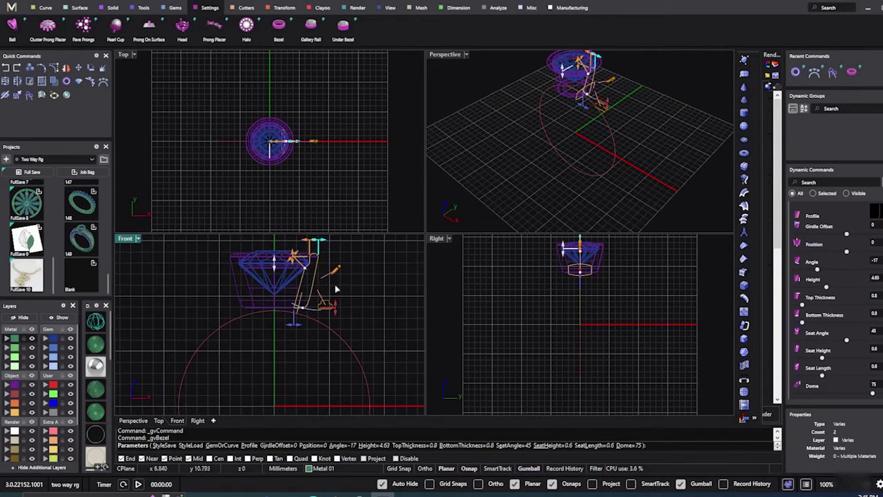
{"action": "mouse_move", "coordinate": [319, 243]}
{"action": "left_click_drag", "start_coordinate": [319, 244], "coordinate": [323, 243]}
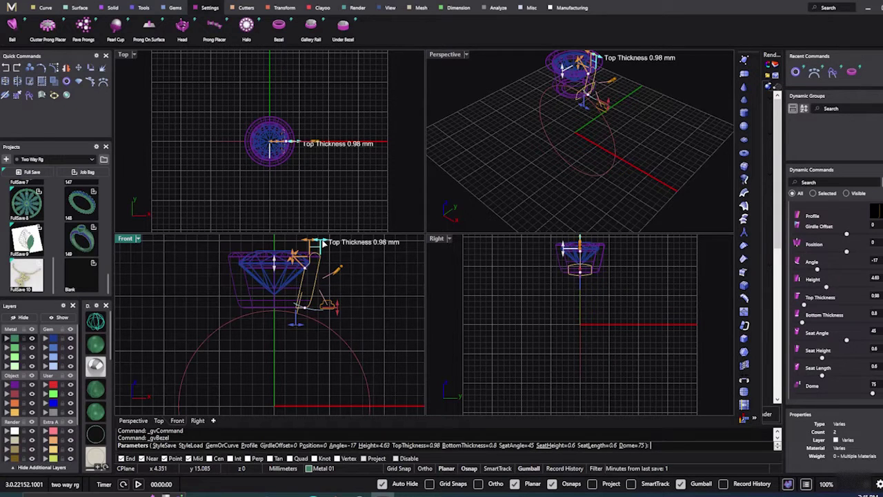
{"action": "left_click_drag", "start_coordinate": [324, 243], "coordinate": [321, 243]}
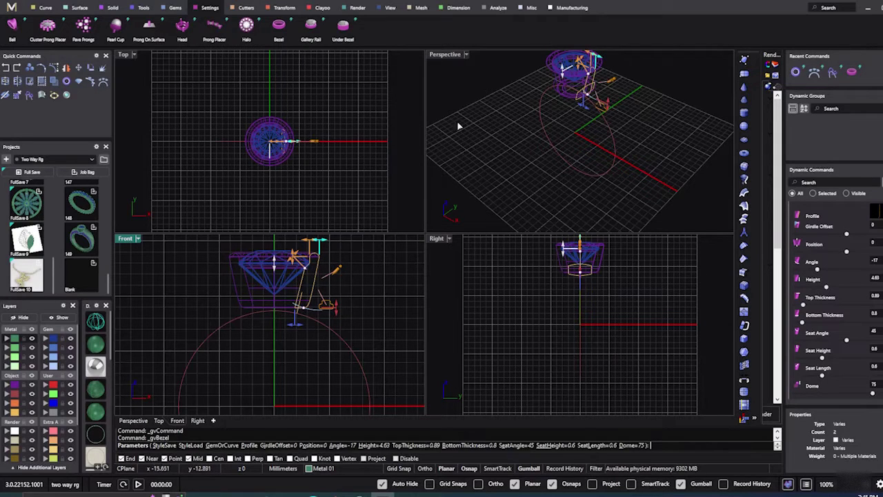
{"action": "right_click", "coordinate": [462, 112]}
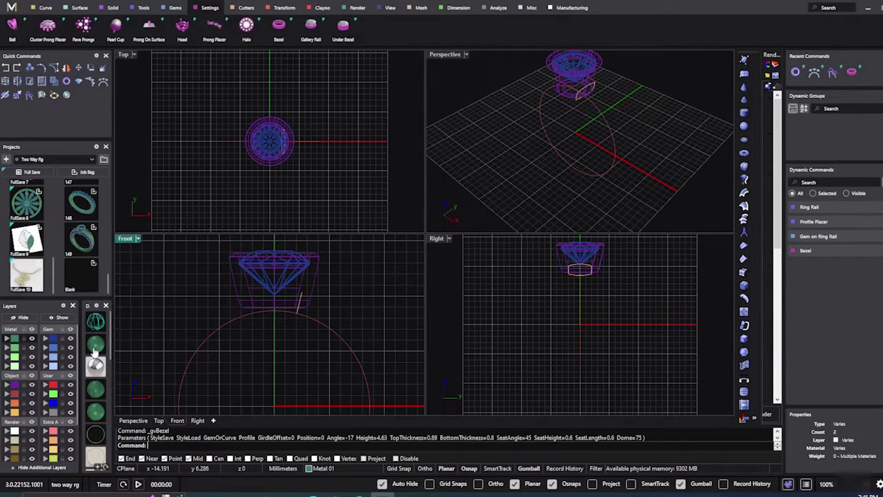
Step: Edit the placed profile beneath the bezel, setting its height to 4.5 mm and its width to 7 mm
{"action": "scroll", "coordinate": [301, 305], "scroll_direction": "up", "scroll_amount": 3}
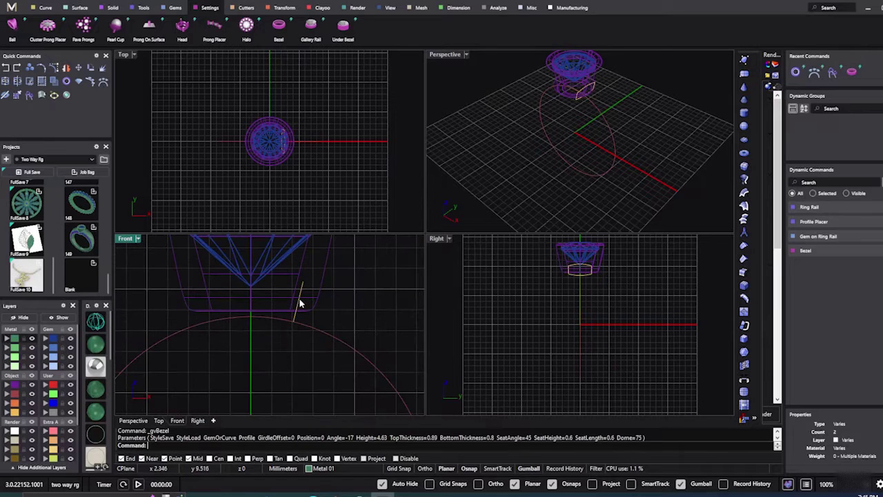
{"action": "left_click", "coordinate": [299, 302]}
{"action": "left_click", "coordinate": [878, 222]}
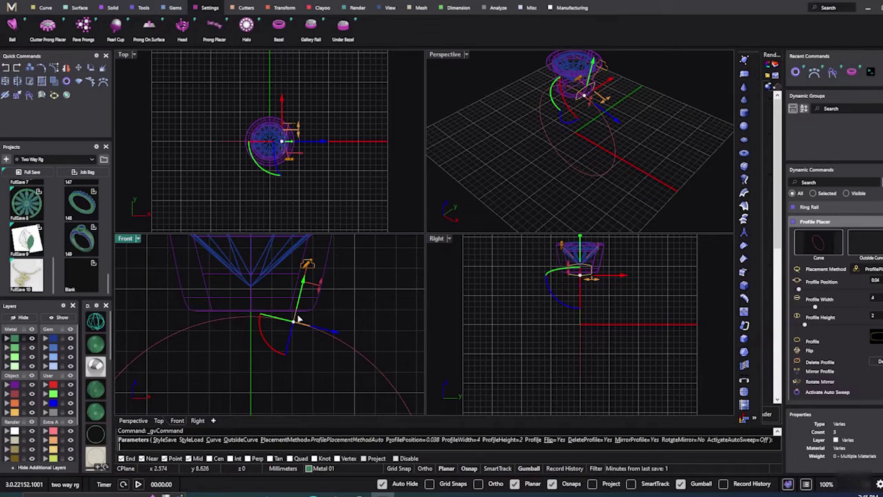
{"action": "scroll", "coordinate": [308, 338], "scroll_direction": "down", "scroll_amount": 1}
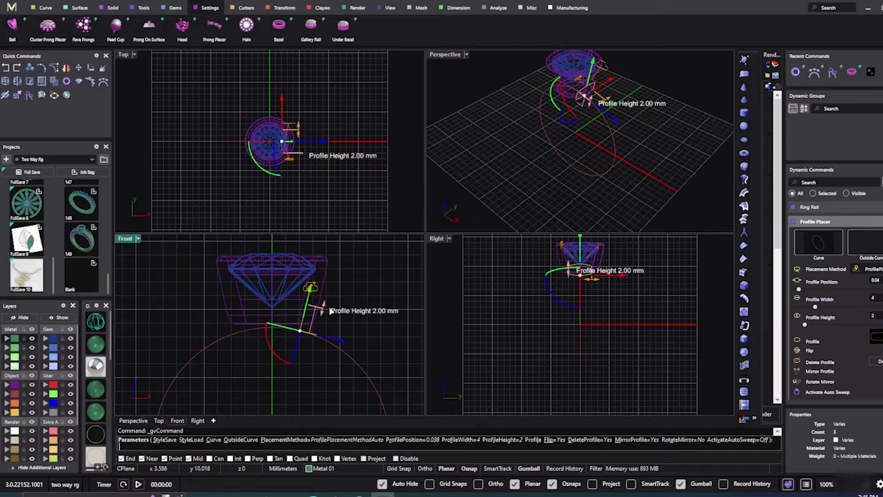
{"action": "scroll", "coordinate": [614, 354], "scroll_direction": "up", "scroll_amount": 3}
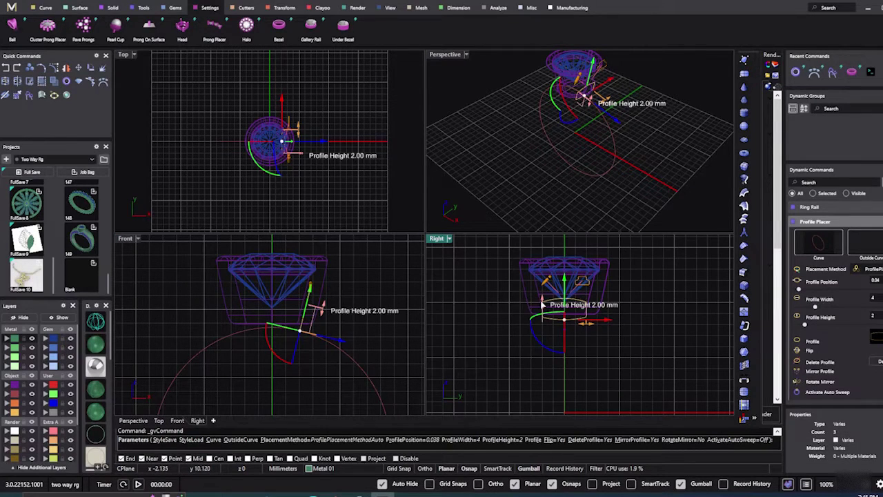
{"action": "left_click_drag", "start_coordinate": [540, 305], "coordinate": [543, 278]}
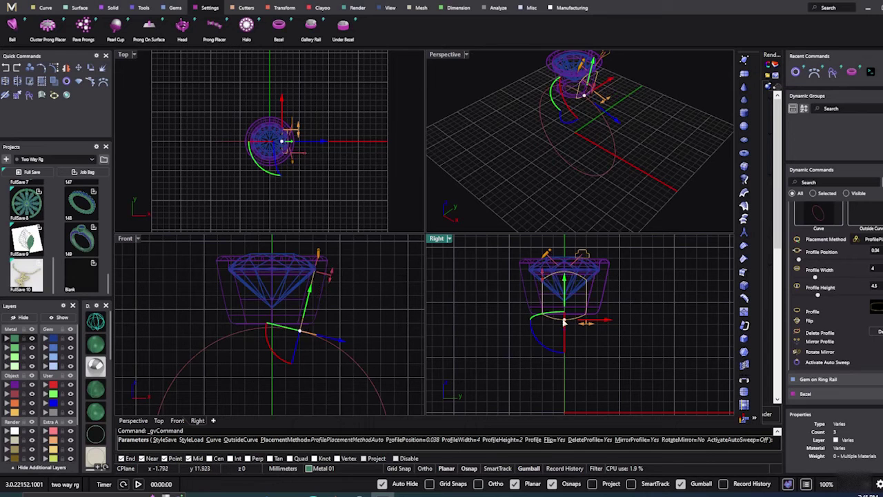
{"action": "left_click_drag", "start_coordinate": [590, 328], "coordinate": [622, 332]}
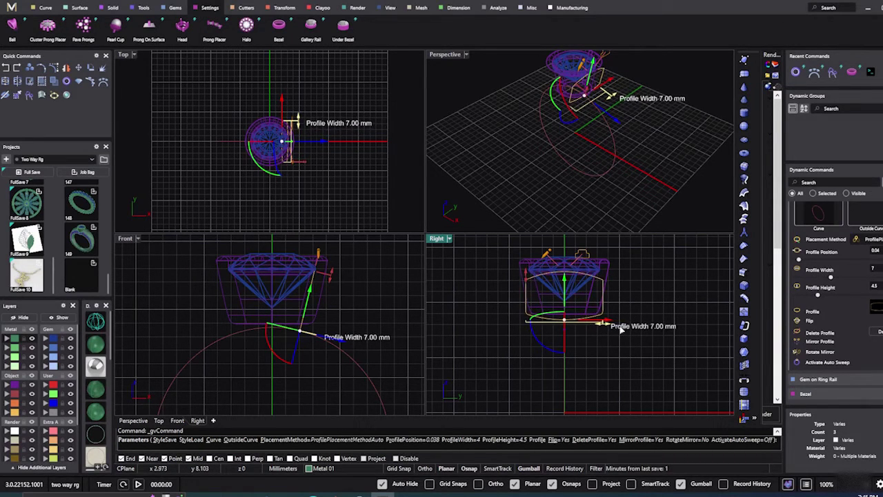
Step: Mirror the profile to the opposite side of the ring rail's top
{"action": "mouse_move", "coordinate": [536, 158]}
{"action": "right_mouse_down"}
{"action": "mouse_move", "coordinate": [540, 145]}
{"action": "mouse_move", "coordinate": [572, 170]}
{"action": "mouse_move", "coordinate": [537, 149]}
{"action": "right_mouse_up"}
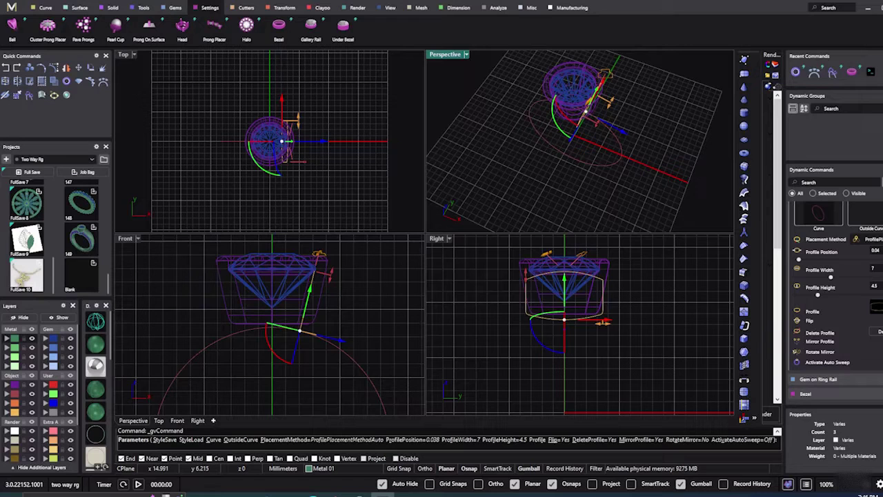
{"action": "left_click", "coordinate": [881, 342]}
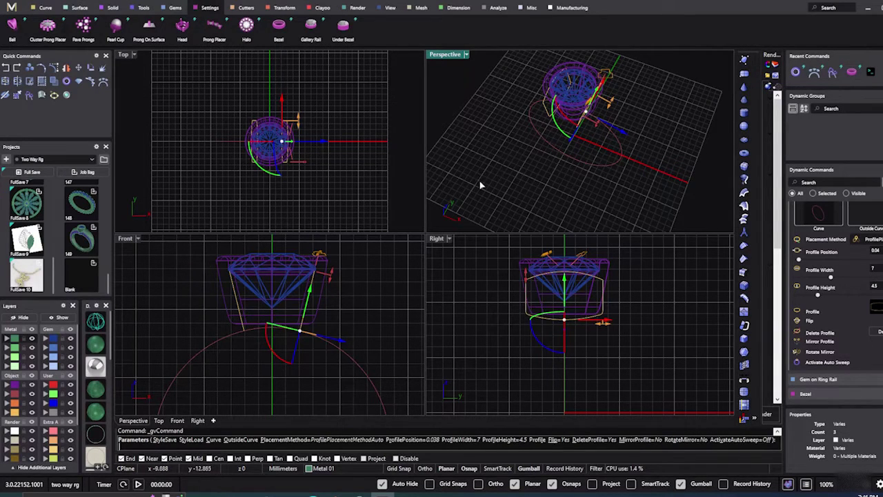
{"action": "right_click_drag", "start_coordinate": [481, 185], "coordinate": [423, 234]}
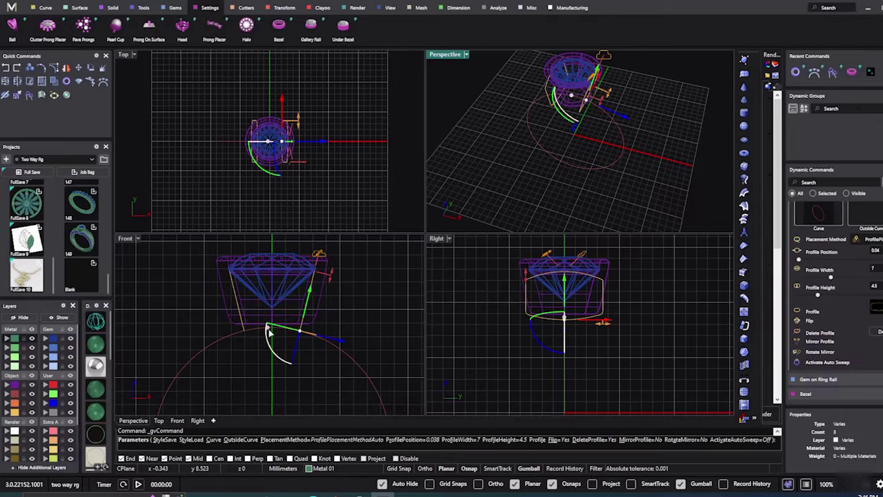
Step: Add another profile at position 0 at the top of the ring rail and set its width to 8.1 mm
{"action": "left_click_drag", "start_coordinate": [278, 332], "coordinate": [272, 328]}
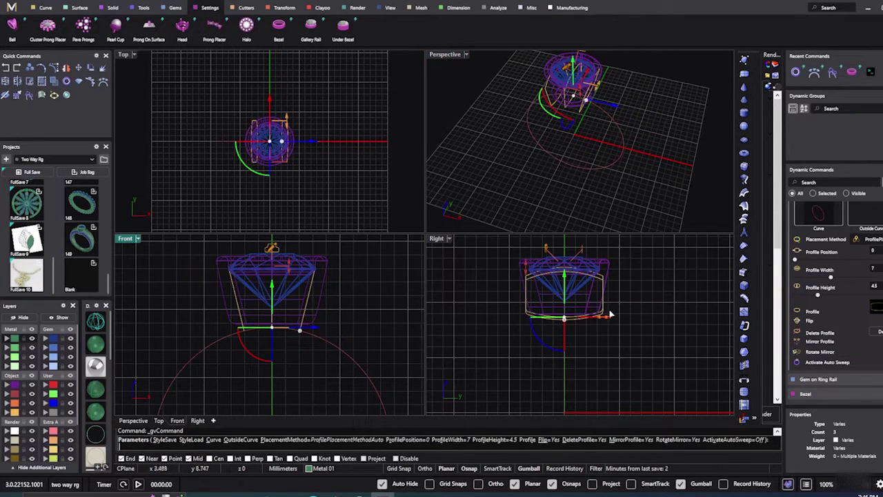
{"action": "scroll", "coordinate": [611, 314], "scroll_direction": "up", "scroll_amount": 3}
{"action": "left_click_drag", "start_coordinate": [608, 324], "coordinate": [620, 325]}
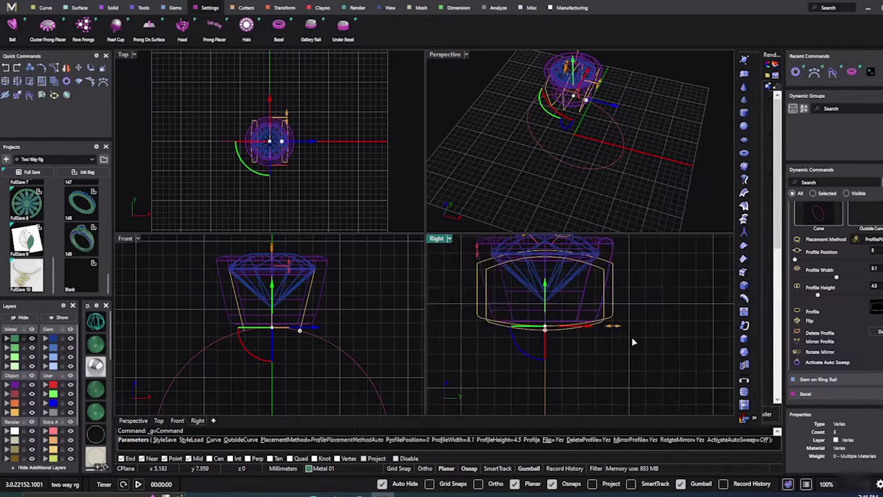
{"action": "scroll", "coordinate": [632, 336], "scroll_direction": "down", "scroll_amount": 1}
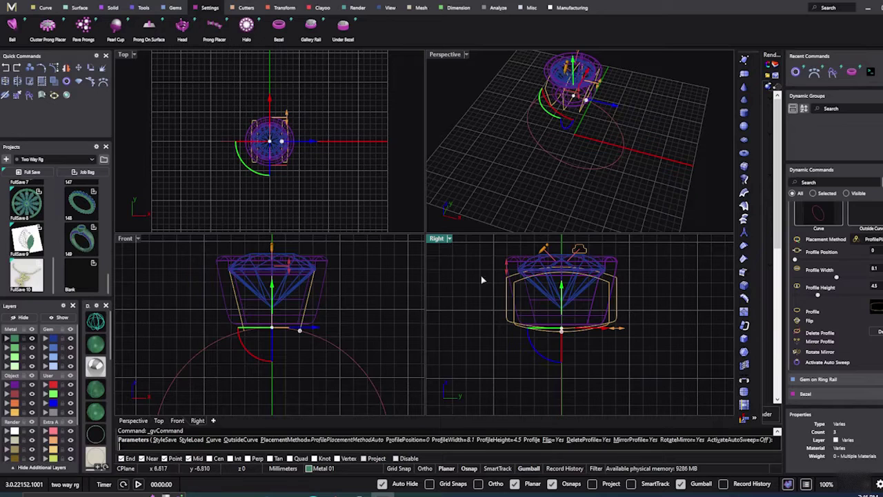
Step: Add a profile at position 0.25 on the side of the ring rail and reduce its width to 4.5 mm
{"action": "scroll", "coordinate": [334, 288], "scroll_direction": "down", "scroll_amount": 3}
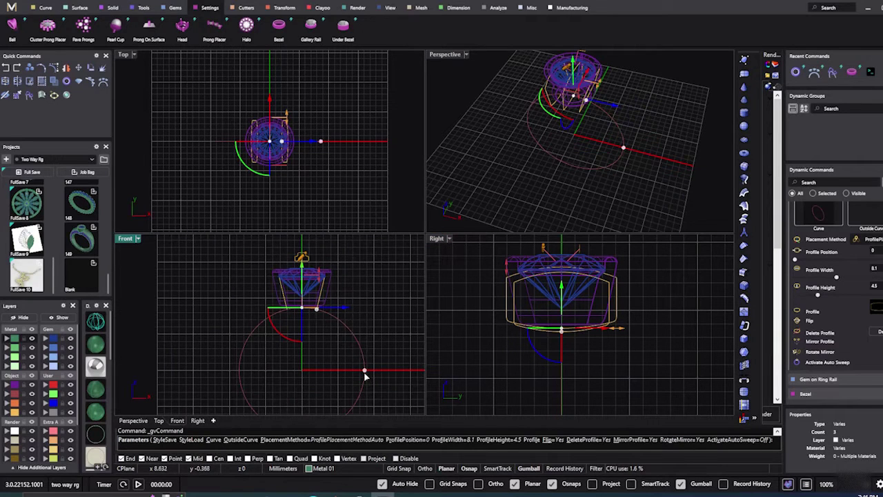
{"action": "left_click_drag", "start_coordinate": [366, 376], "coordinate": [378, 367]}
{"action": "scroll", "coordinate": [367, 270], "scroll_direction": "down", "scroll_amount": 2}
{"action": "scroll", "coordinate": [523, 288], "scroll_direction": "down", "scroll_amount": 2}
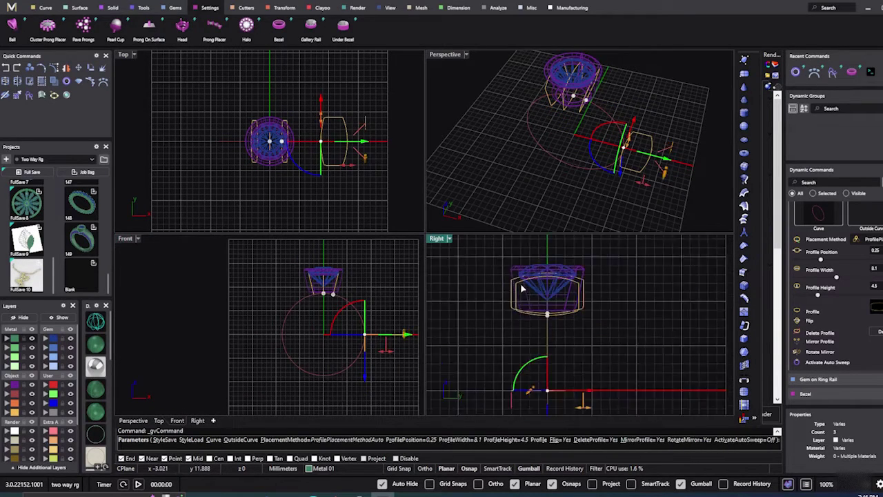
{"action": "scroll", "coordinate": [522, 288], "scroll_direction": "down", "scroll_amount": 2}
{"action": "scroll", "coordinate": [336, 126], "scroll_direction": "up", "scroll_amount": 4}
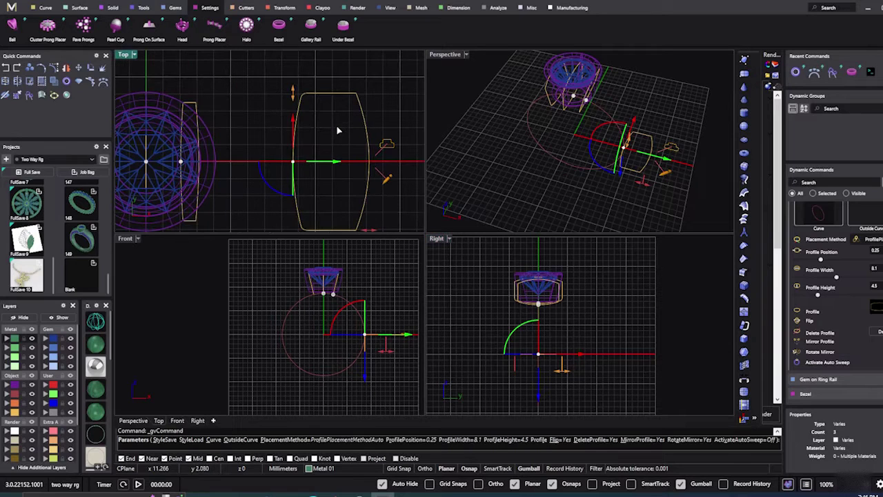
{"action": "mouse_move", "coordinate": [292, 97]}
{"action": "left_click_drag", "start_coordinate": [293, 97], "coordinate": [296, 158]}
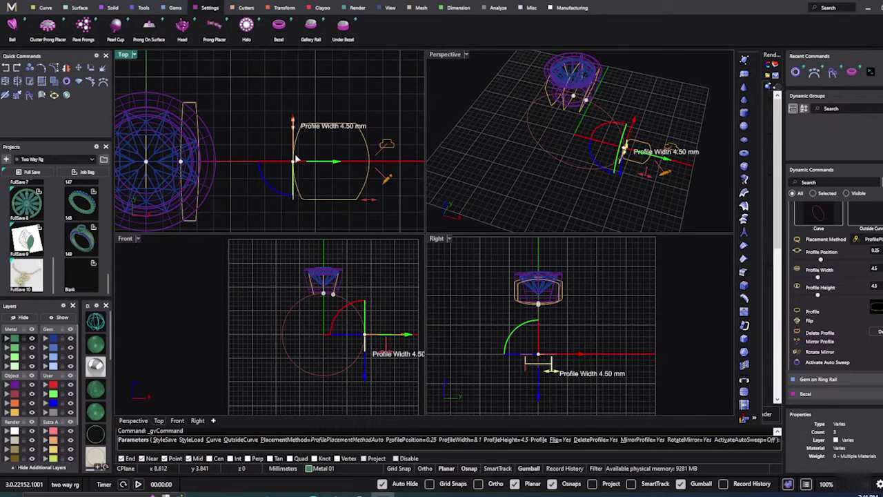
Step: Set the side profile's height to 2.5 mm and mirror it to the opposite side of the ring rail
{"action": "left_click_drag", "start_coordinate": [368, 200], "coordinate": [345, 202]}
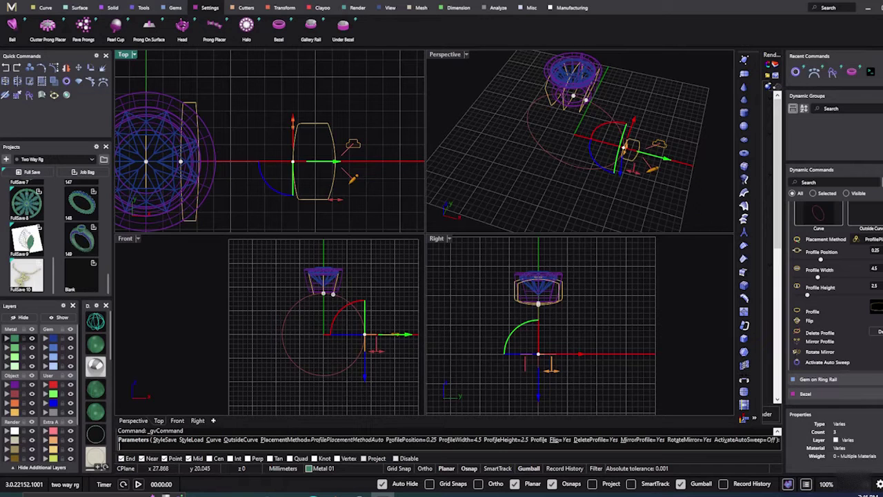
{"action": "left_click", "coordinate": [880, 342]}
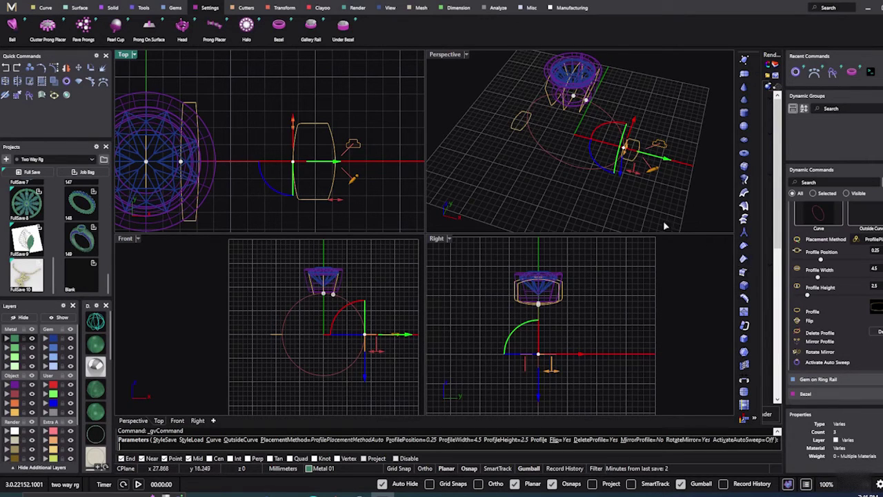
Step: Add a profile at position 0.5 at the bottom of the ring rail, set its width to 3 mm, and finish placing profiles
{"action": "left_click", "coordinate": [572, 170]}
{"action": "scroll", "coordinate": [566, 301], "scroll_direction": "down", "scroll_amount": 5}
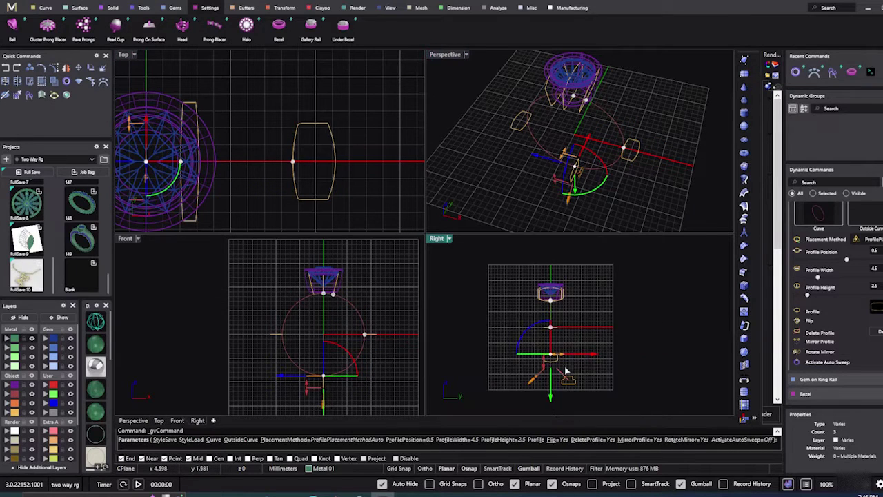
{"action": "scroll", "coordinate": [564, 399], "scroll_direction": "up", "scroll_amount": 7}
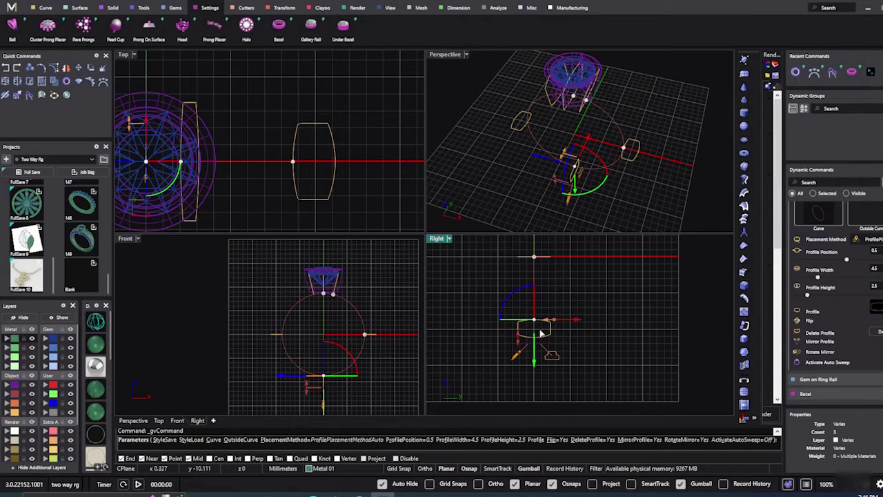
{"action": "scroll", "coordinate": [549, 331], "scroll_direction": "up", "scroll_amount": 2}
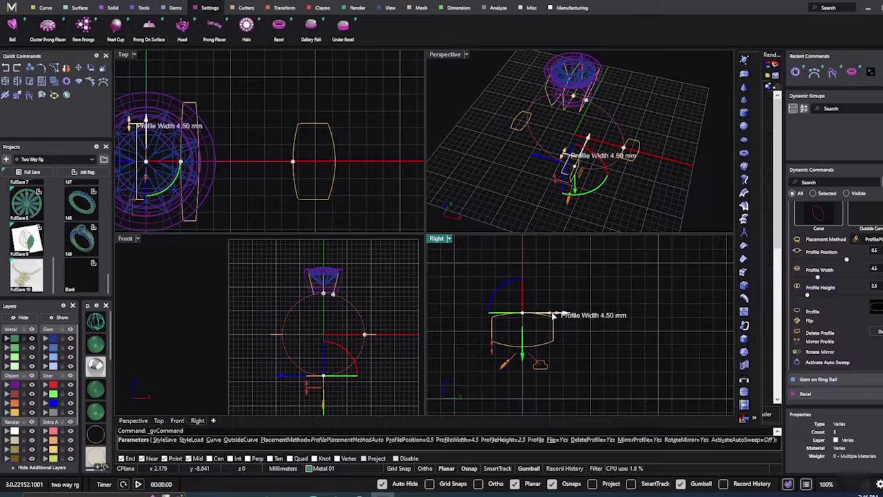
{"action": "scroll", "coordinate": [559, 318], "scroll_direction": "up", "scroll_amount": 3}
{"action": "left_click_drag", "start_coordinate": [559, 318], "coordinate": [501, 314]}
{"action": "right_click", "coordinate": [520, 247]}
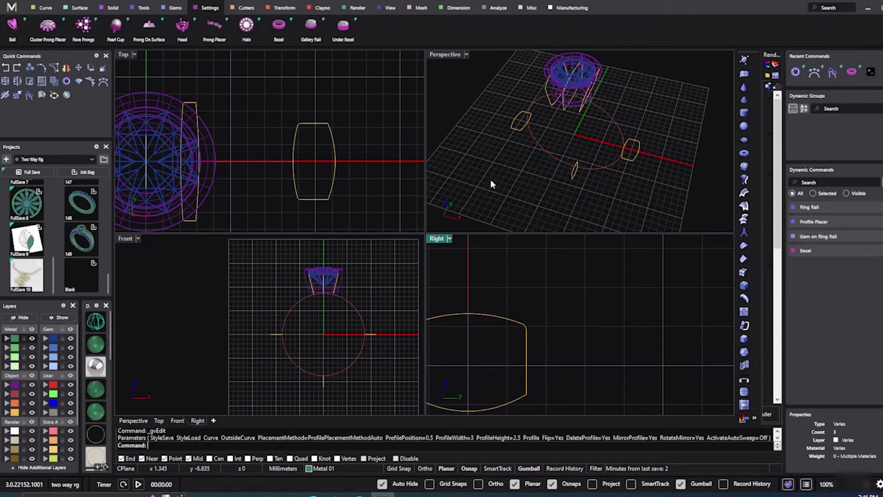
Step: Maximize the perspective view and switch it to a shaded display
{"action": "double_click", "coordinate": [445, 54]}
{"action": "scroll", "coordinate": [370, 292], "scroll_direction": "down", "scroll_amount": 1}
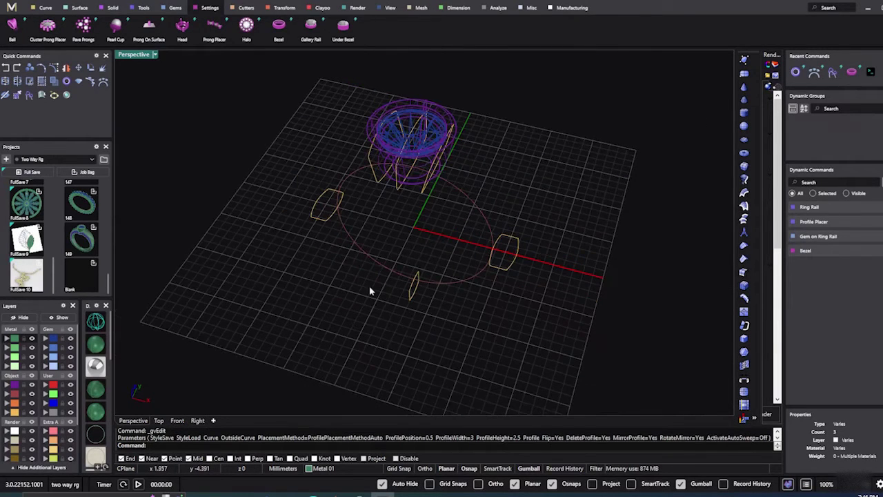
{"action": "left_click", "coordinate": [96, 343]}
{"action": "mouse_move", "coordinate": [304, 299]}
{"action": "right_mouse_down"}
{"action": "mouse_move", "coordinate": [302, 282]}
{"action": "mouse_move", "coordinate": [327, 306]}
{"action": "mouse_move", "coordinate": [330, 351]}
{"action": "mouse_move", "coordinate": [307, 320]}
{"action": "right_mouse_up"}
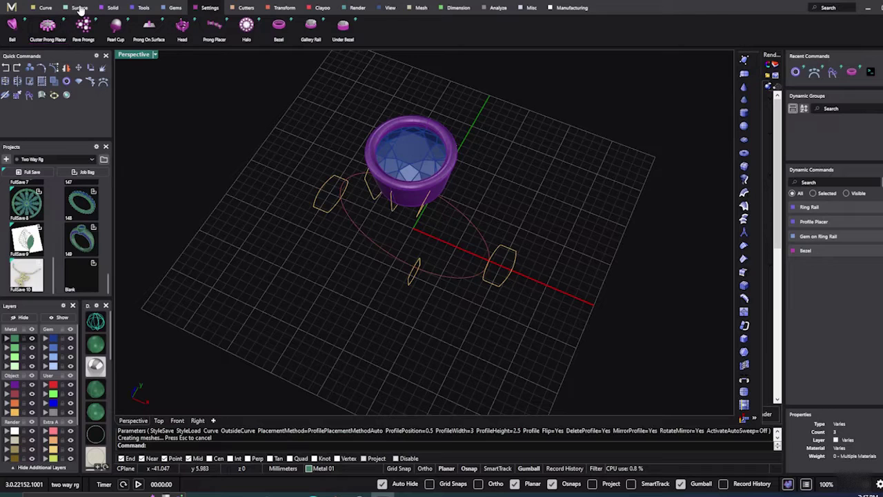
Step: Create a Sweep 1 along the ring rail using all the placed profiles around it
{"action": "left_click", "coordinate": [80, 8]}
{"action": "left_click", "coordinate": [76, 26]}
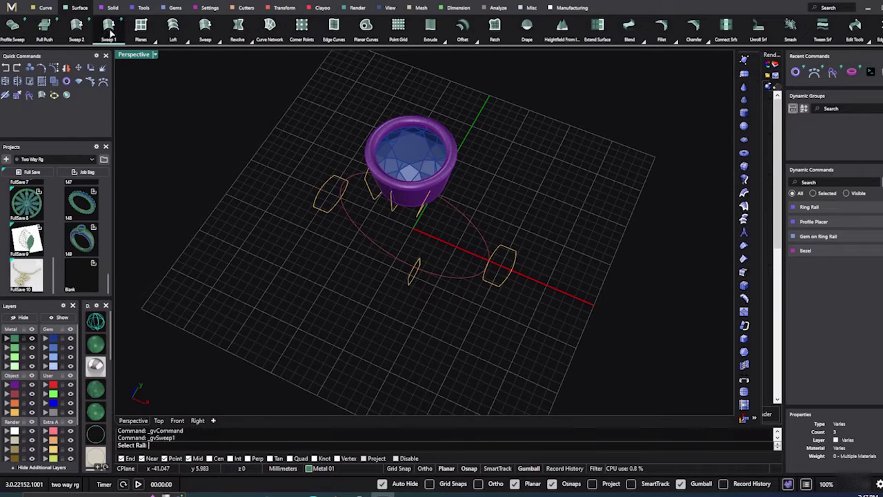
{"action": "left_click", "coordinate": [467, 218]}
{"action": "right_click_drag", "start_coordinate": [458, 315], "coordinate": [415, 209]}
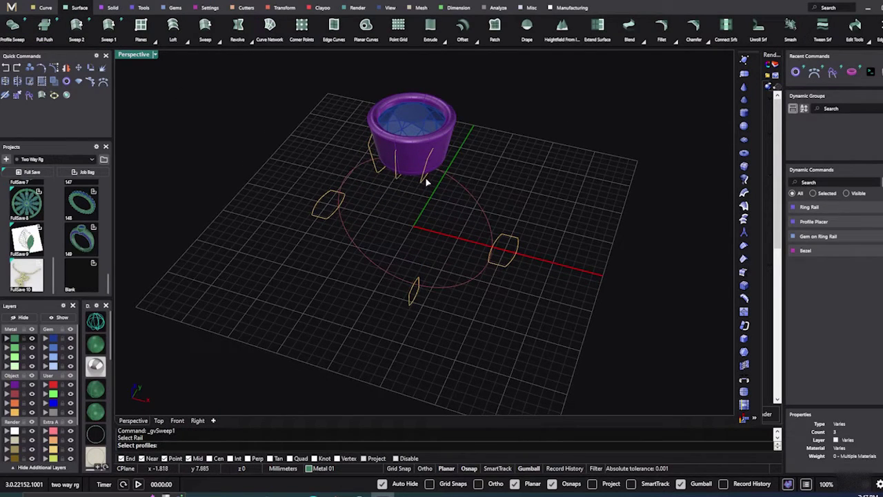
{"action": "left_click", "coordinate": [425, 177]}
{"action": "left_click", "coordinate": [499, 267]}
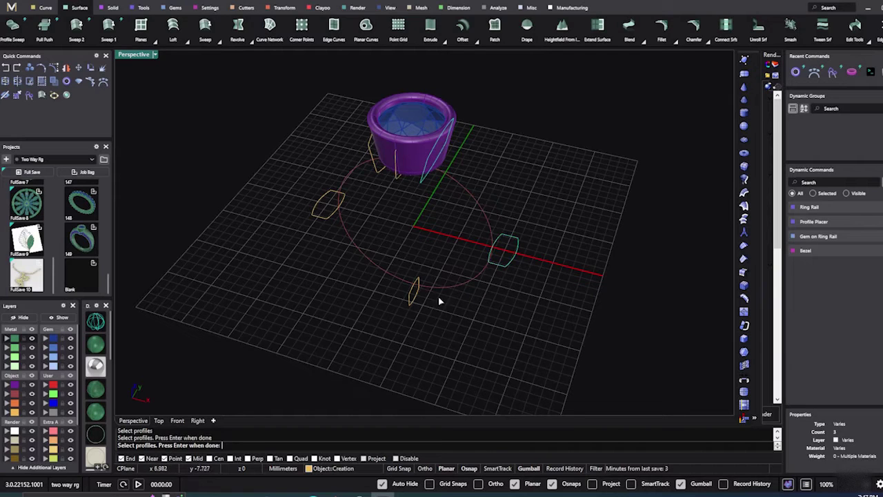
{"action": "left_click", "coordinate": [413, 305]}
{"action": "left_click", "coordinate": [340, 197]}
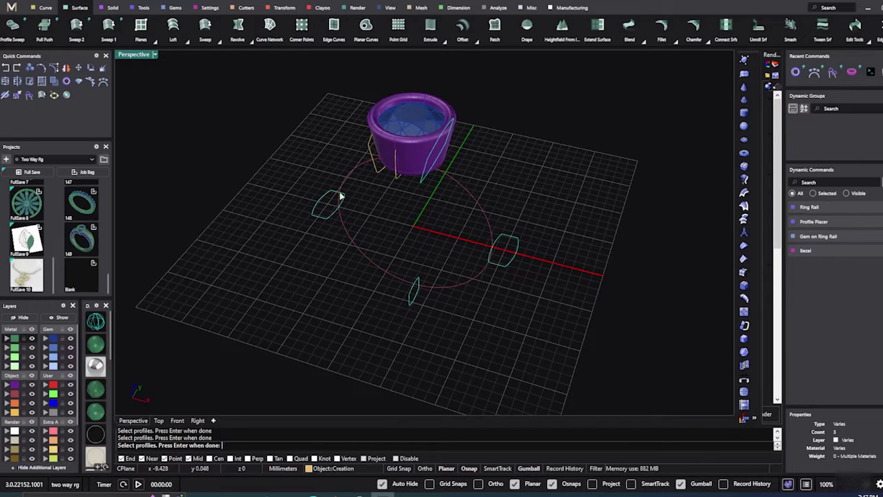
{"action": "left_click", "coordinate": [371, 153]}
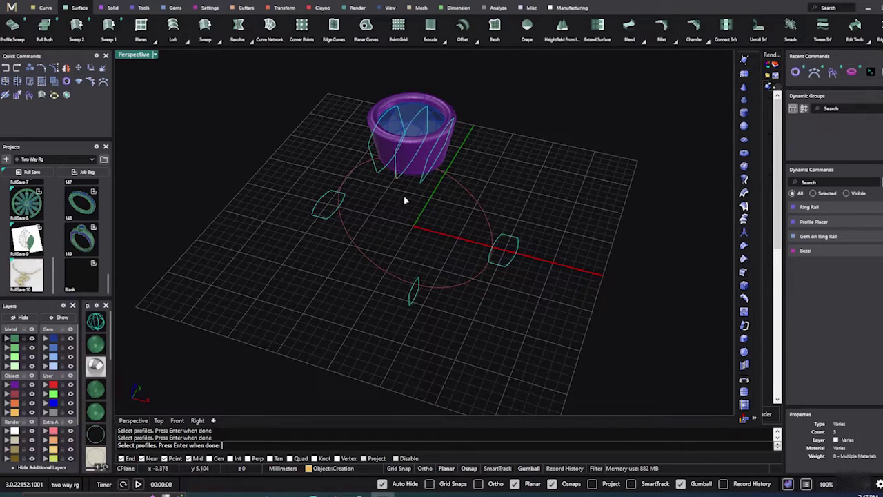
{"action": "key", "text": "Return"}
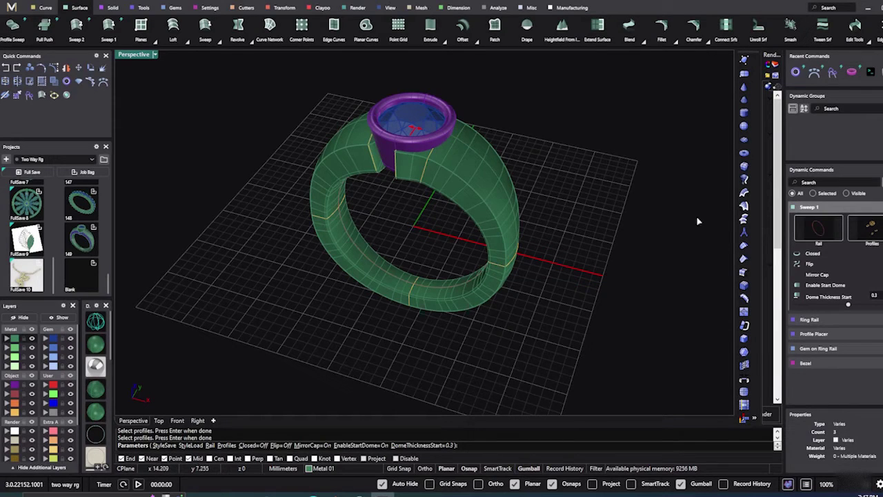
Step: Turn on the sweep's Closed option, check the shank's shape around the bezel, and accept the sweep
{"action": "right_click_drag", "start_coordinate": [714, 271], "coordinate": [584, 228]}
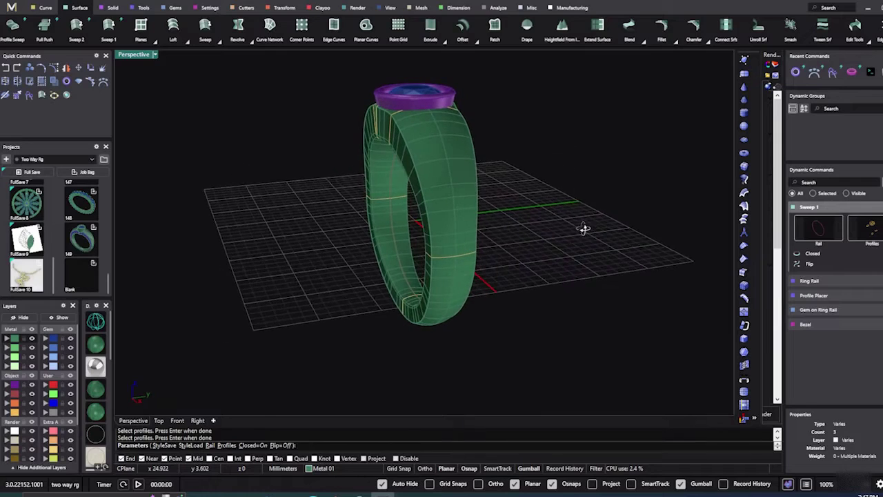
{"action": "scroll", "coordinate": [381, 103], "scroll_direction": "up", "scroll_amount": 3}
{"action": "scroll", "coordinate": [389, 145], "scroll_direction": "down", "scroll_amount": 3}
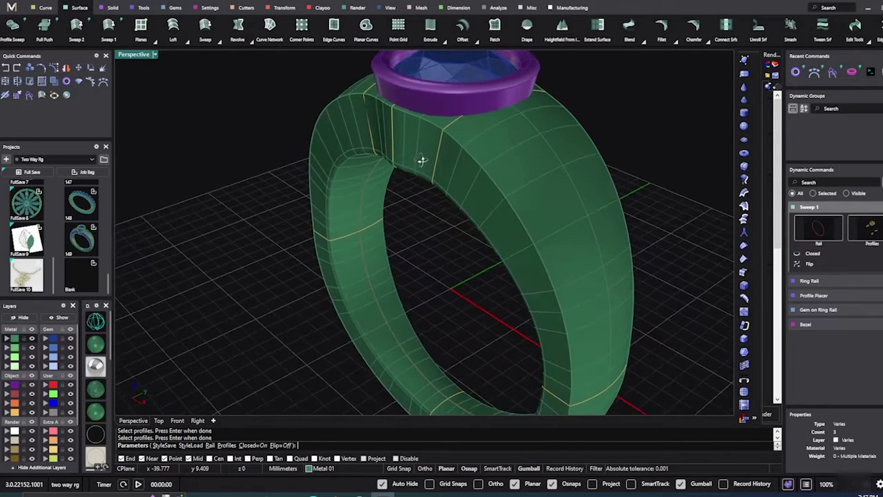
{"action": "key", "text": "Return"}
Step: Reopen the placed profiles for editing and lower the top centre profile at position 0 to a height of 2.6 mm
{"action": "left_click", "coordinate": [392, 129]}
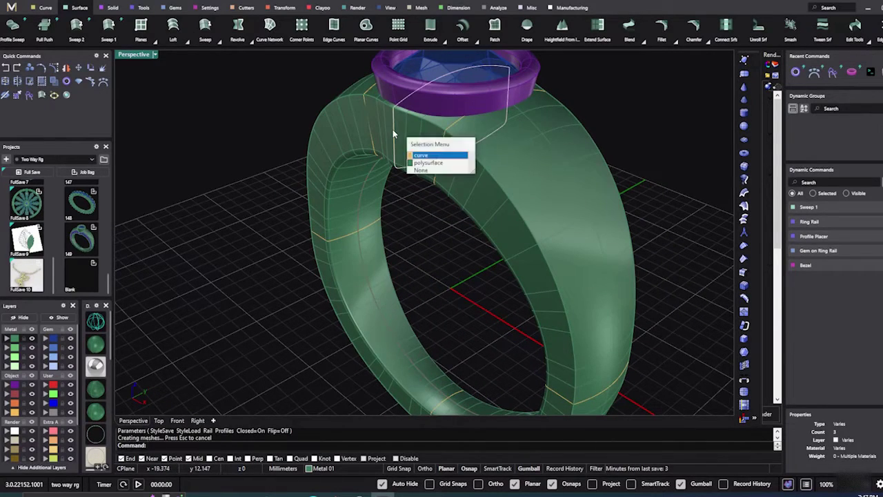
{"action": "left_click", "coordinate": [415, 157]}
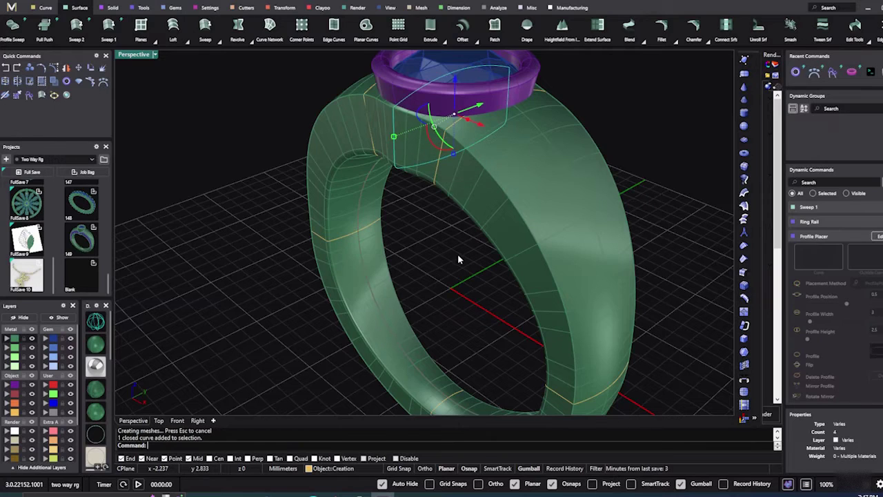
{"action": "scroll", "coordinate": [458, 254], "scroll_direction": "down", "scroll_amount": 2}
{"action": "left_click", "coordinate": [879, 238]}
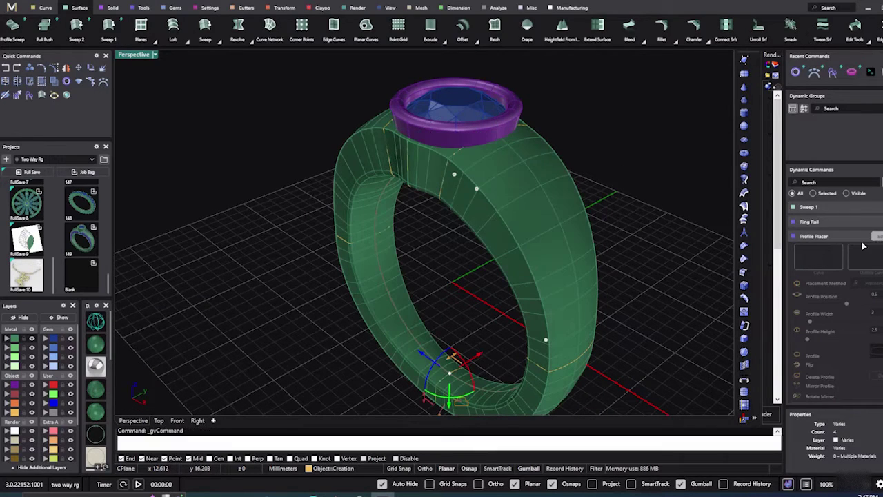
{"action": "left_click", "coordinate": [455, 177]}
{"action": "right_click_drag", "start_coordinate": [431, 245], "coordinate": [410, 229]}
{"action": "mouse_move", "coordinate": [400, 116]}
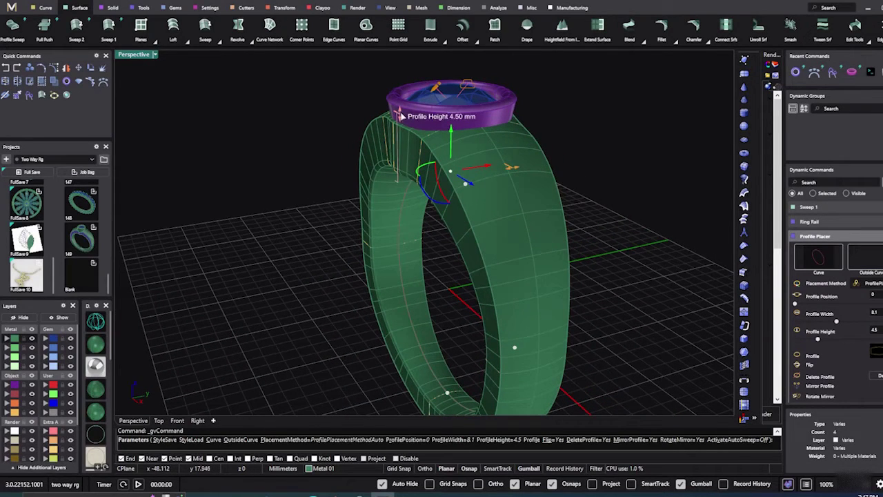
{"action": "left_click_drag", "start_coordinate": [400, 116], "coordinate": [403, 147]}
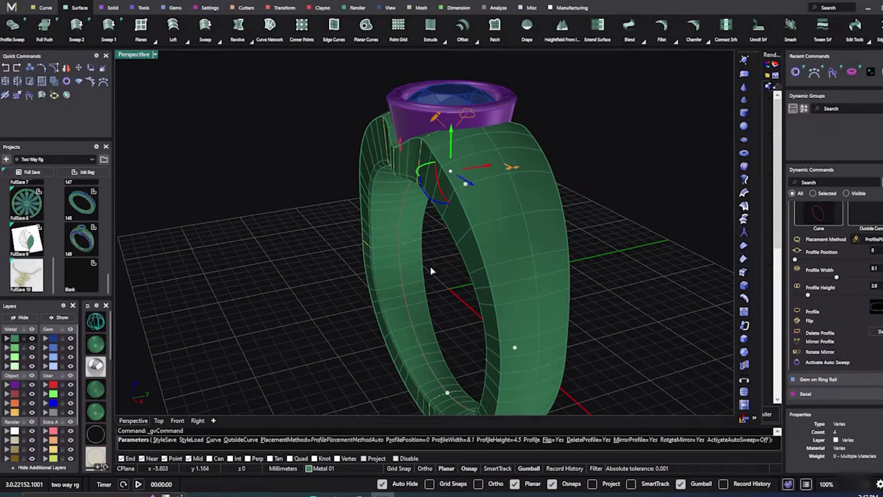
Step: Reduce the width of the top centre profile beneath the bezel to 7.7 mm
{"action": "right_click_drag", "start_coordinate": [432, 269], "coordinate": [418, 310]}
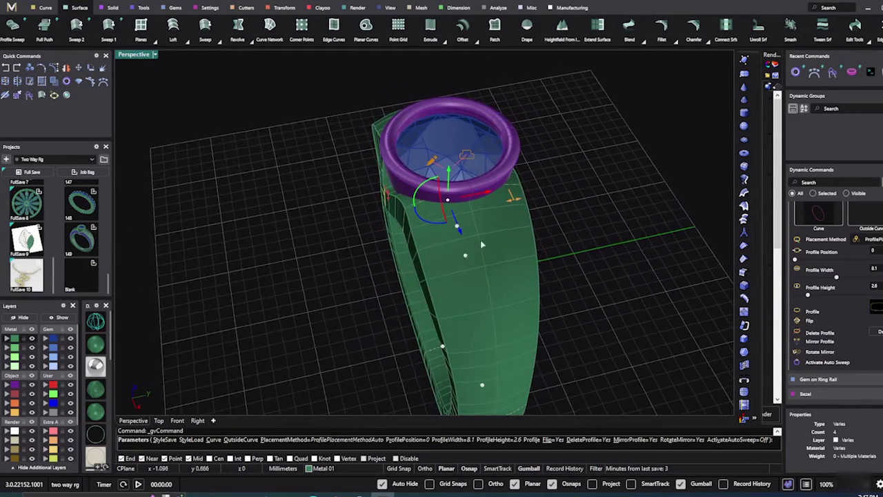
{"action": "mouse_move", "coordinate": [513, 204]}
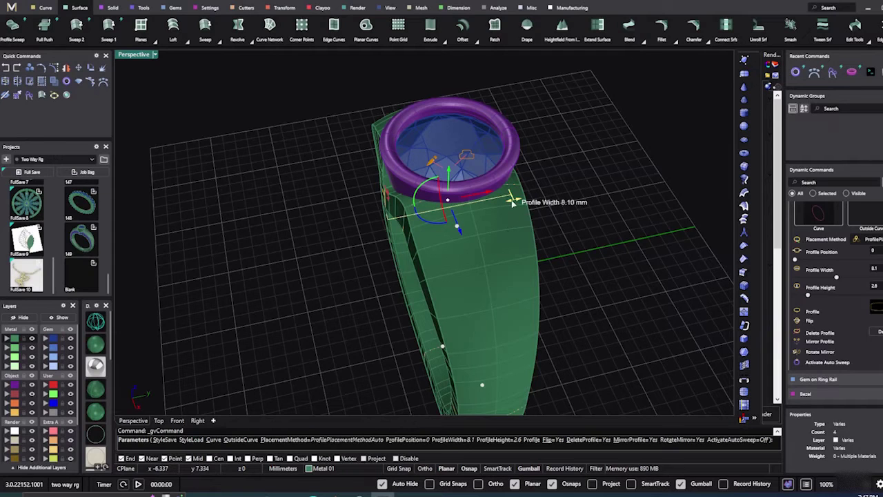
{"action": "left_click_drag", "start_coordinate": [512, 202], "coordinate": [511, 203]}
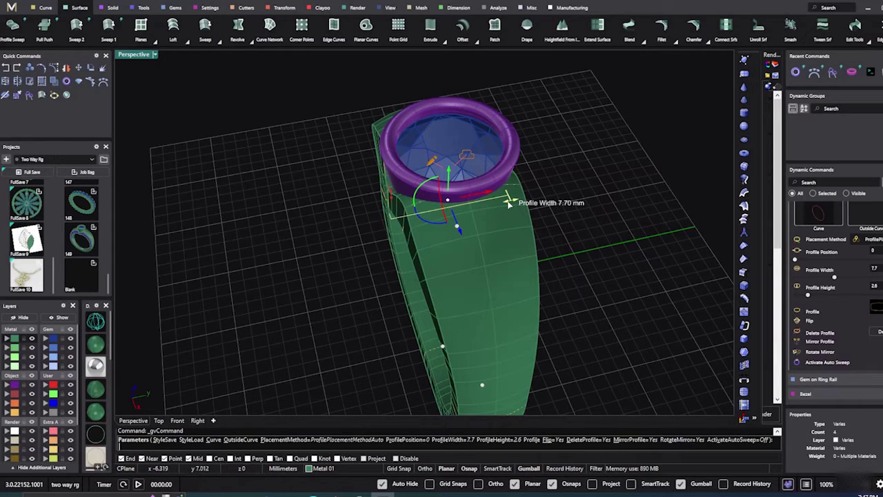
Step: Reduce the width of the shoulder profile at position 0.038 to 6.3 mm
{"action": "right_click_drag", "start_coordinate": [330, 335], "coordinate": [340, 322]}
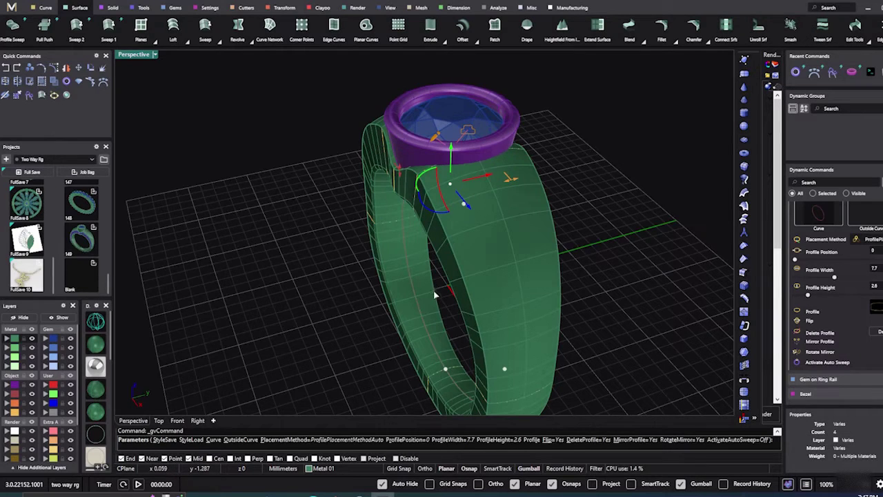
{"action": "right_click_drag", "start_coordinate": [435, 295], "coordinate": [477, 236]}
{"action": "left_click", "coordinate": [474, 195]}
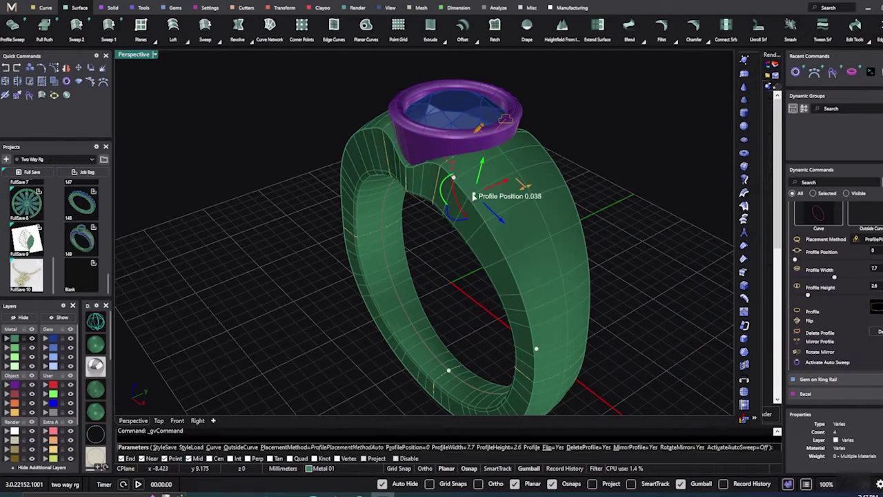
{"action": "right_click_drag", "start_coordinate": [467, 289], "coordinate": [435, 279]}
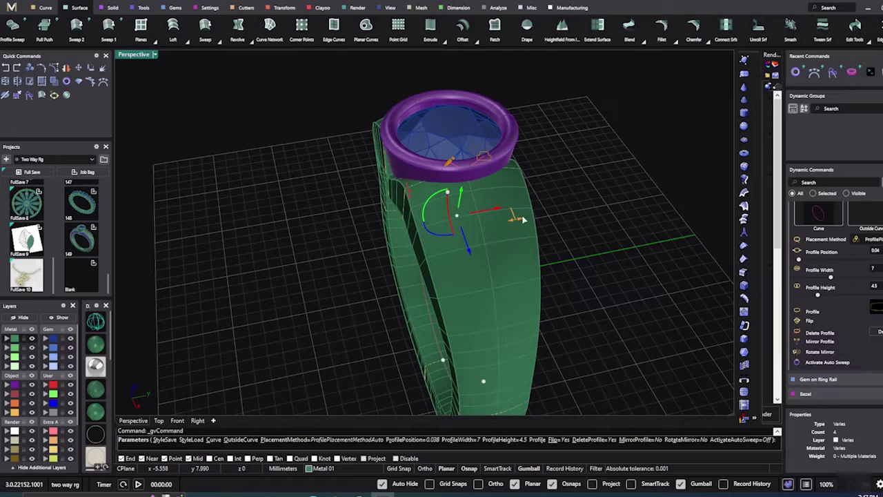
{"action": "left_click_drag", "start_coordinate": [515, 219], "coordinate": [507, 223]}
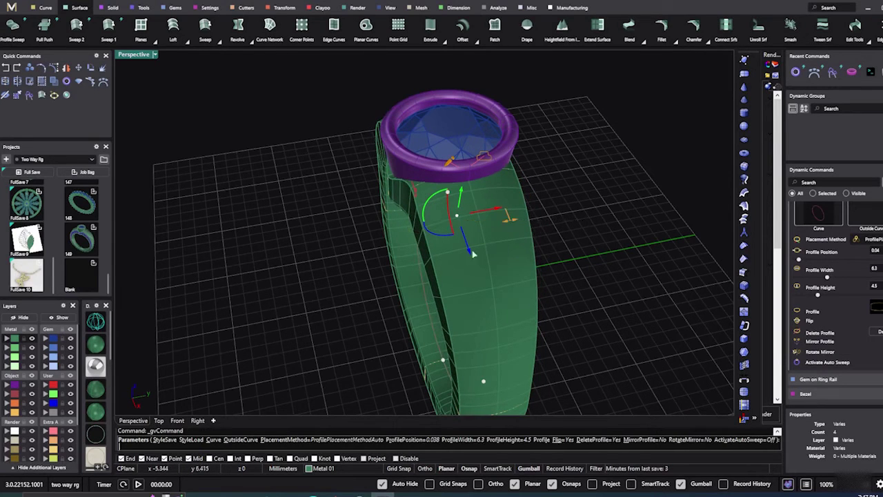
Step: Inspect the shank's taper from the side and slightly widen the profile at position 0.25
{"action": "right_click_drag", "start_coordinate": [475, 256], "coordinate": [370, 199]}
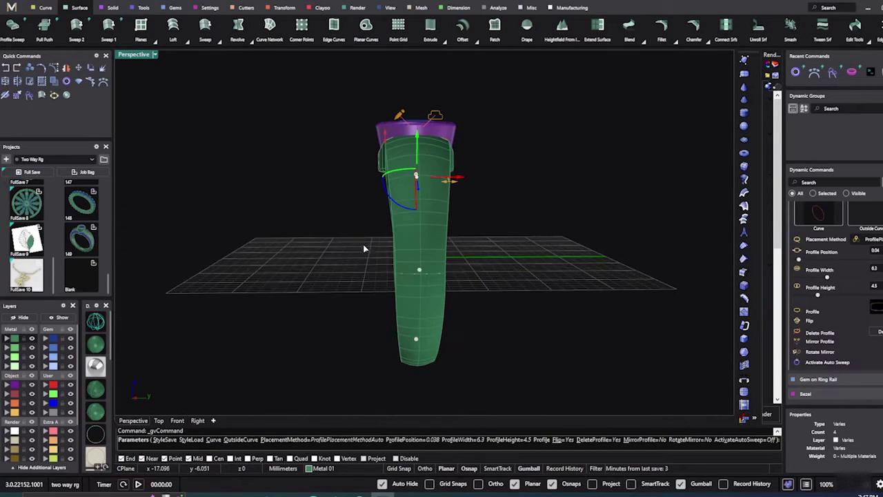
{"action": "right_click_drag", "start_coordinate": [364, 248], "coordinate": [405, 276]}
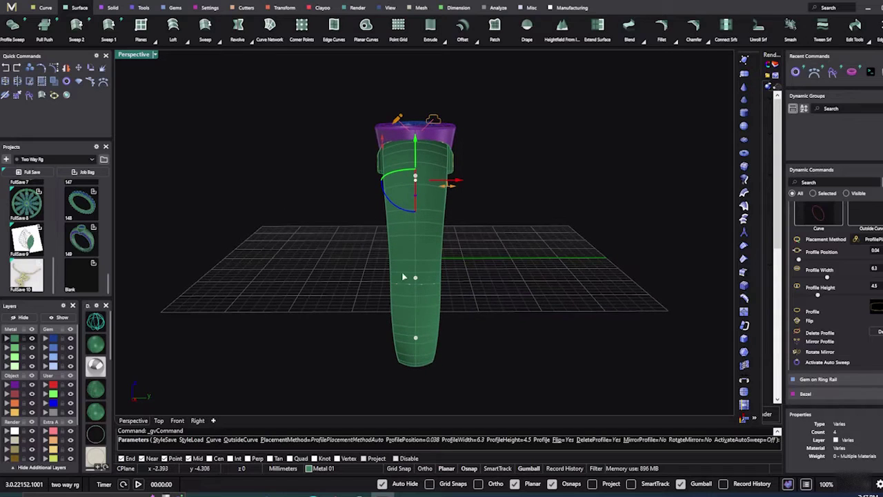
{"action": "scroll", "coordinate": [416, 286], "scroll_direction": "up", "scroll_amount": 2}
{"action": "scroll", "coordinate": [347, 270], "scroll_direction": "down", "scroll_amount": 5}
{"action": "right_click_drag", "start_coordinate": [347, 270], "coordinate": [355, 307]}
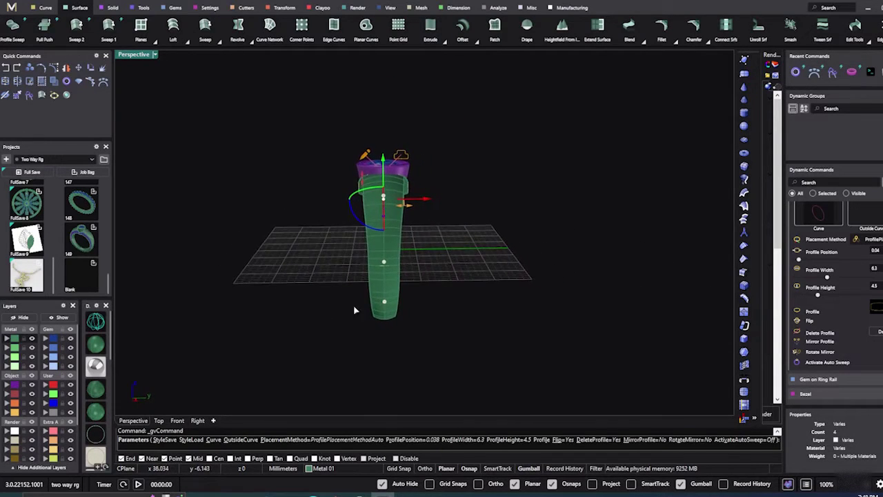
{"action": "scroll", "coordinate": [372, 290], "scroll_direction": "up", "scroll_amount": 3}
{"action": "left_click", "coordinate": [383, 245]}
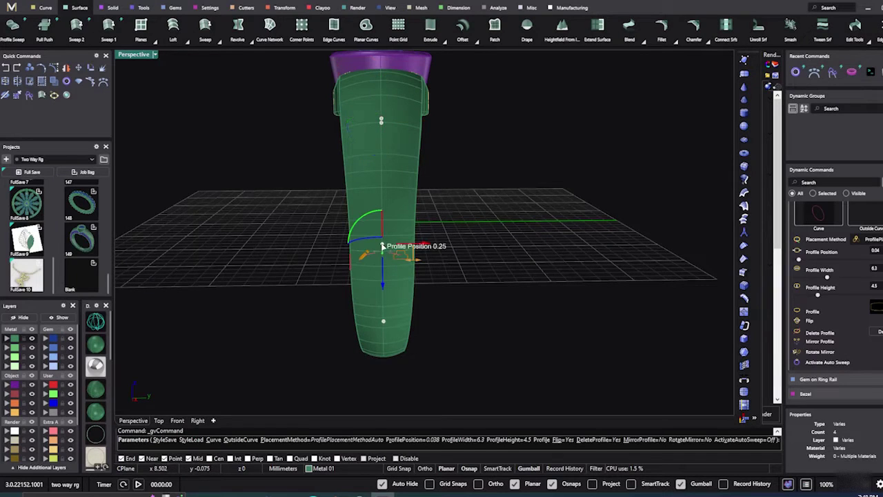
{"action": "right_click_drag", "start_coordinate": [502, 333], "coordinate": [447, 280]}
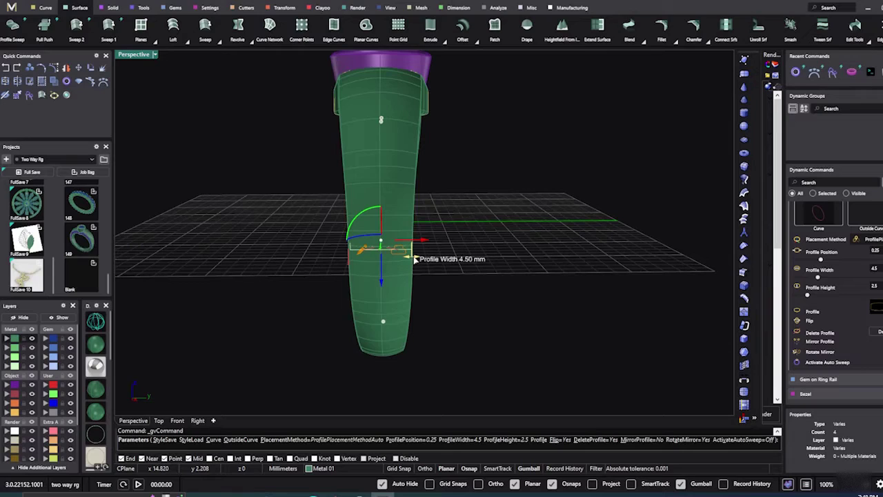
{"action": "left_click_drag", "start_coordinate": [415, 260], "coordinate": [419, 259]}
Step: Increase the width of the bottom profile at position 0.5 to 3.7 mm
{"action": "right_click_drag", "start_coordinate": [433, 323], "coordinate": [435, 259]}
{"action": "left_click", "coordinate": [381, 309]}
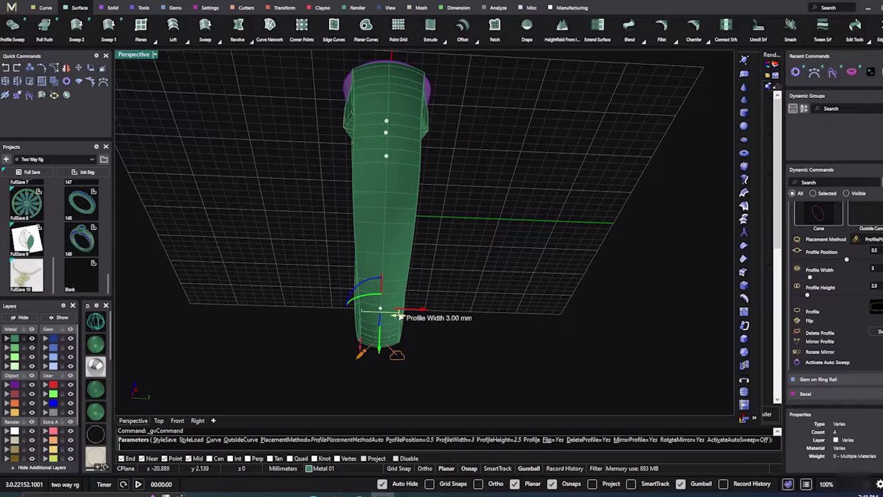
{"action": "left_click_drag", "start_coordinate": [399, 315], "coordinate": [410, 317]}
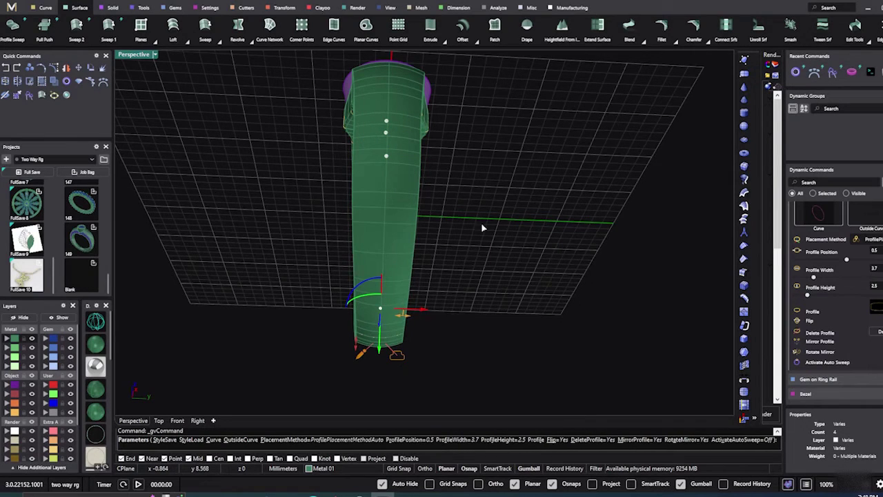
Step: Narrow the side profile at position 0.25 to slim the middle of the shank
{"action": "right_click_drag", "start_coordinate": [481, 222], "coordinate": [475, 303]}
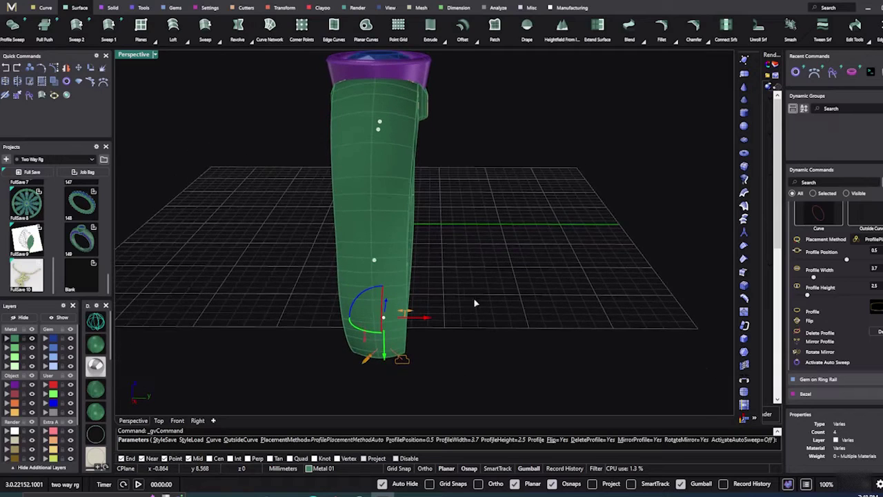
{"action": "left_click", "coordinate": [375, 261]}
{"action": "left_click_drag", "start_coordinate": [410, 277], "coordinate": [391, 274]}
{"action": "left_click", "coordinate": [389, 270]}
Step: Select the bottom profile at position 0.5 for another width adjustment
{"action": "right_click_drag", "start_coordinate": [435, 373], "coordinate": [435, 354]}
{"action": "left_click", "coordinate": [383, 325]}
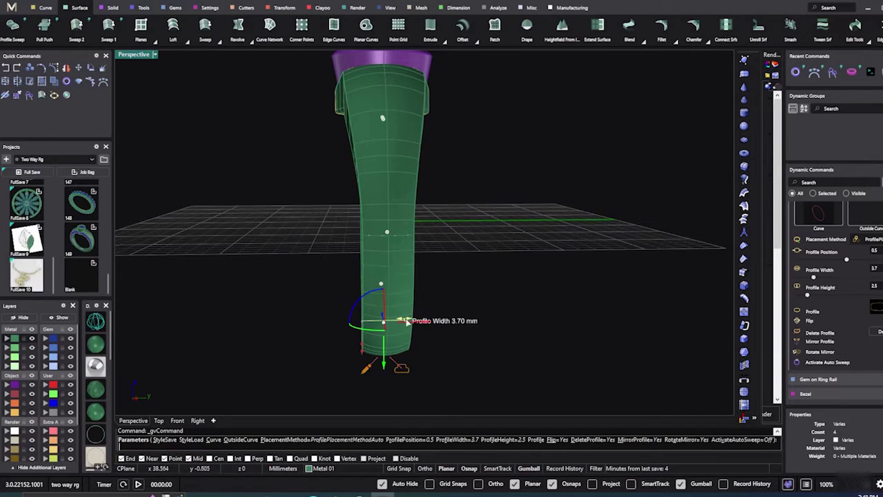